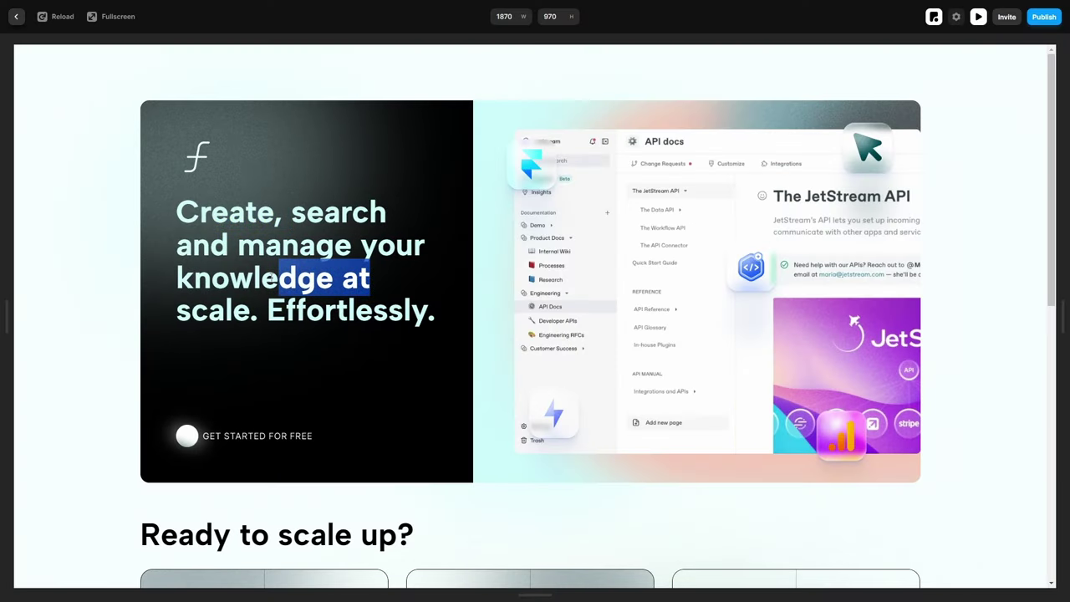
# Preview the finished Home page from the hero section through the feature cards to the footer
pyautogui.click(191, 287)
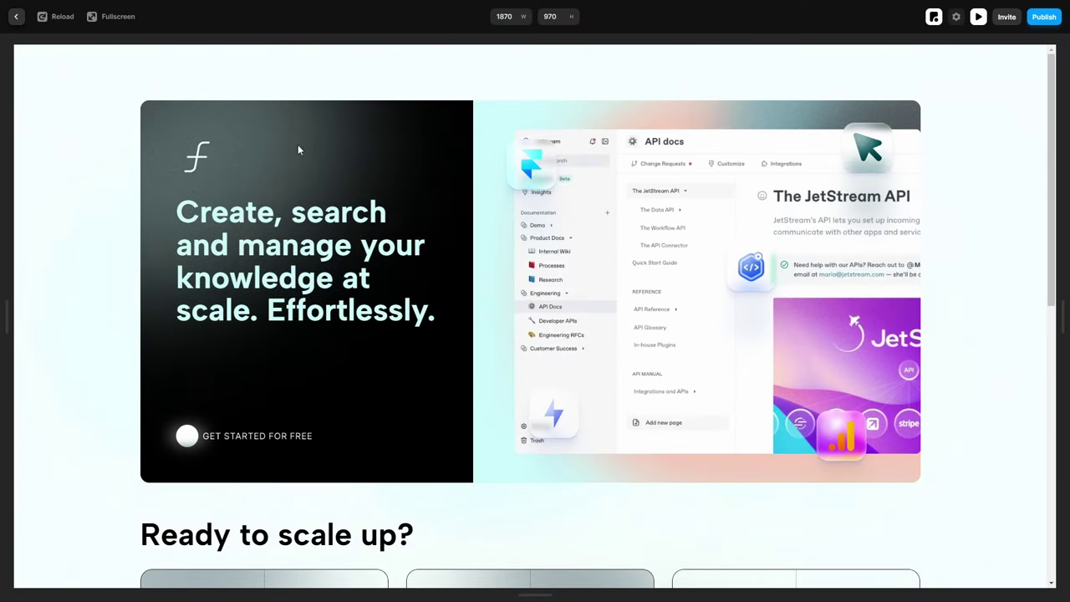
pyautogui.press('F11')
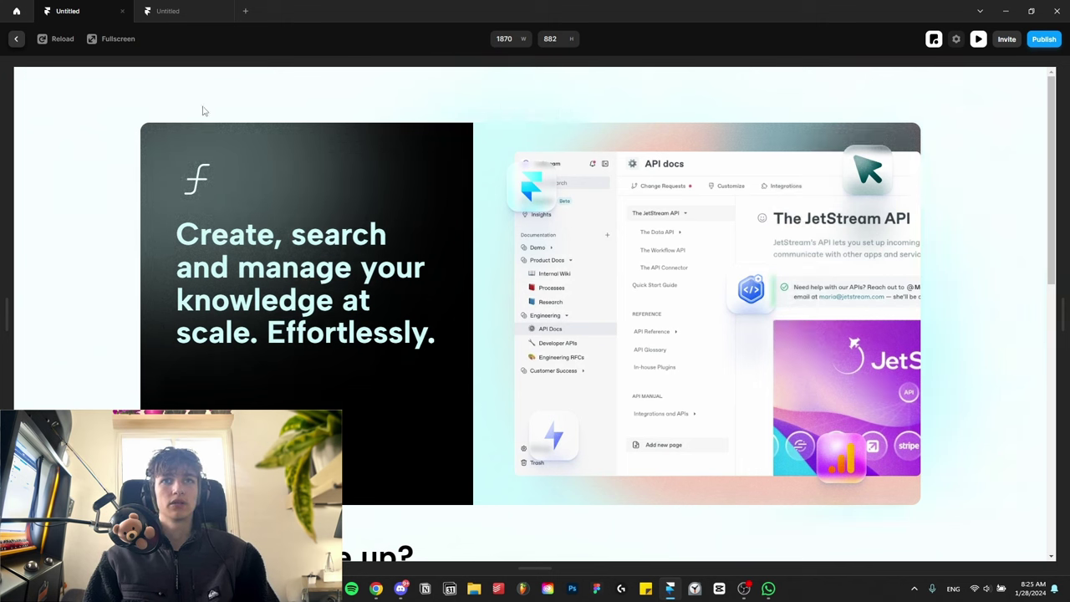
pyautogui.scroll(-6, 250, 214)
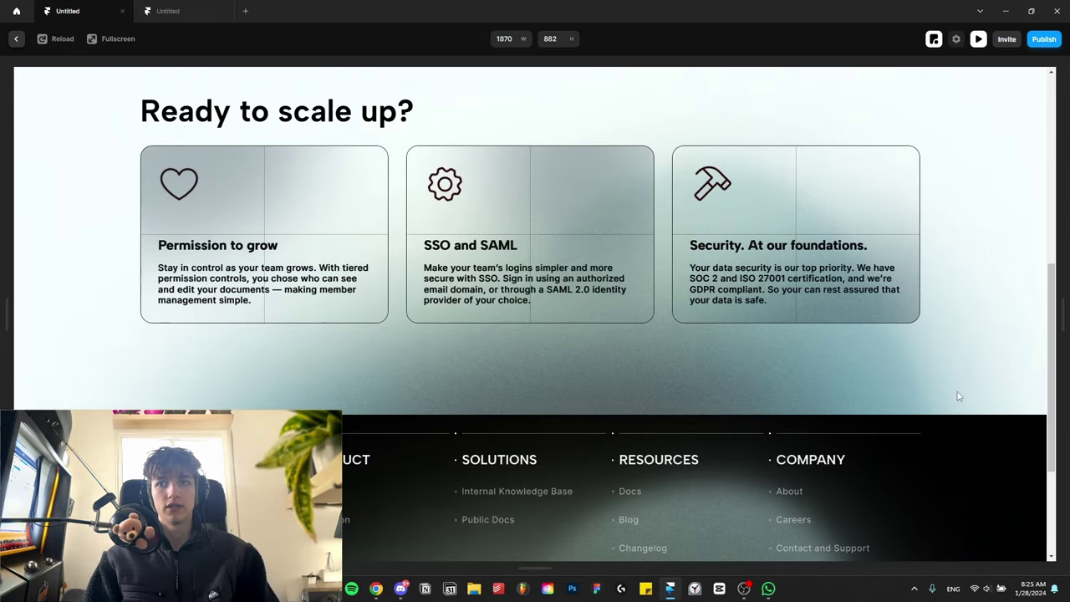
pyautogui.scroll(5, 785, 374)
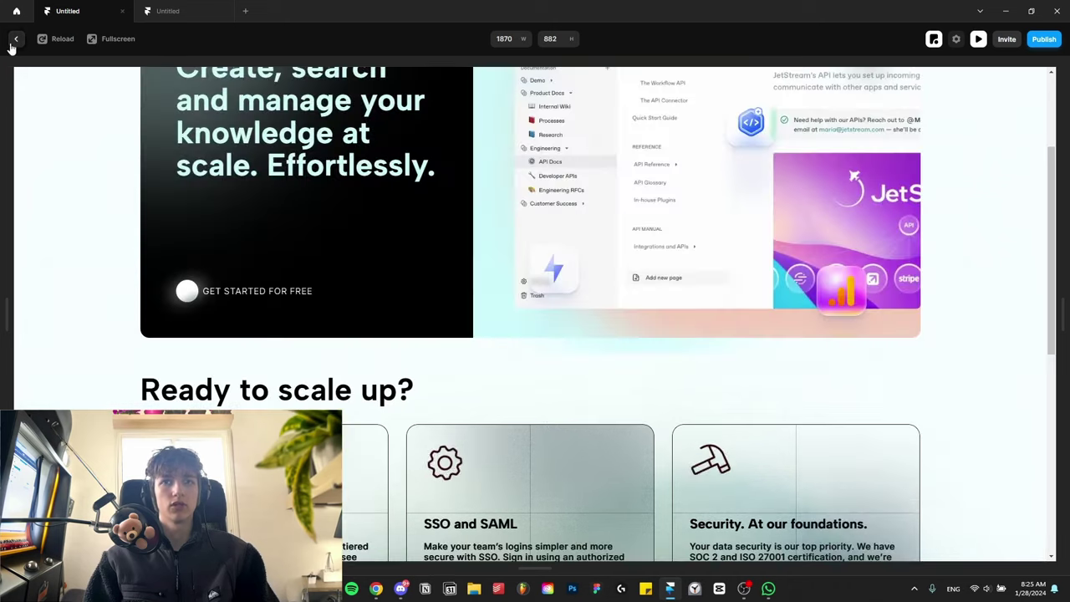
pyautogui.click(17, 39)
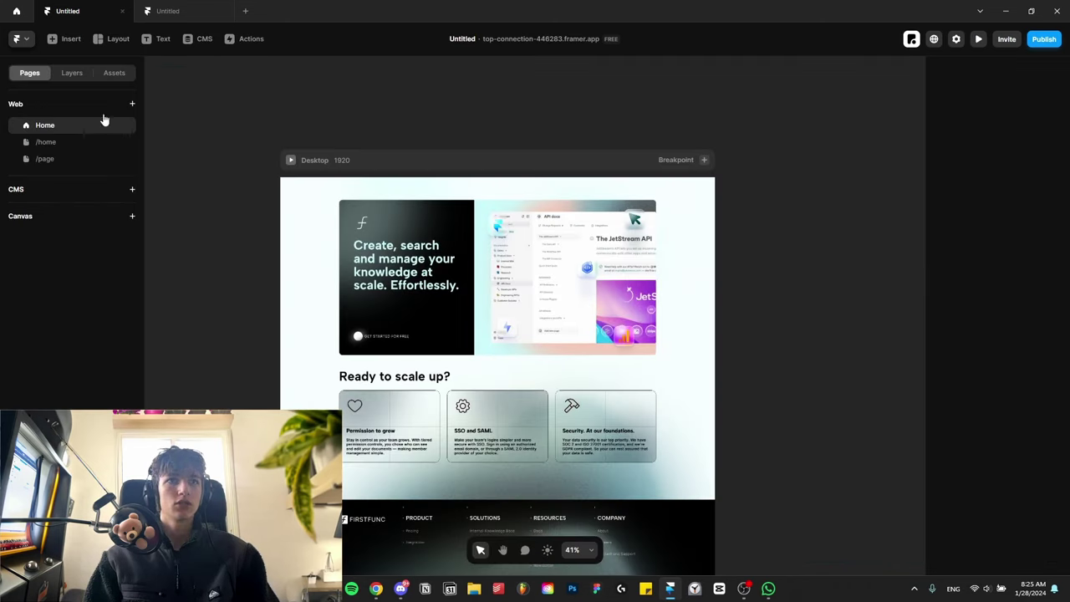
# Open the /home page and preview its unblurred background shapes from the hero section through the feature cards
pyautogui.click(55, 144)
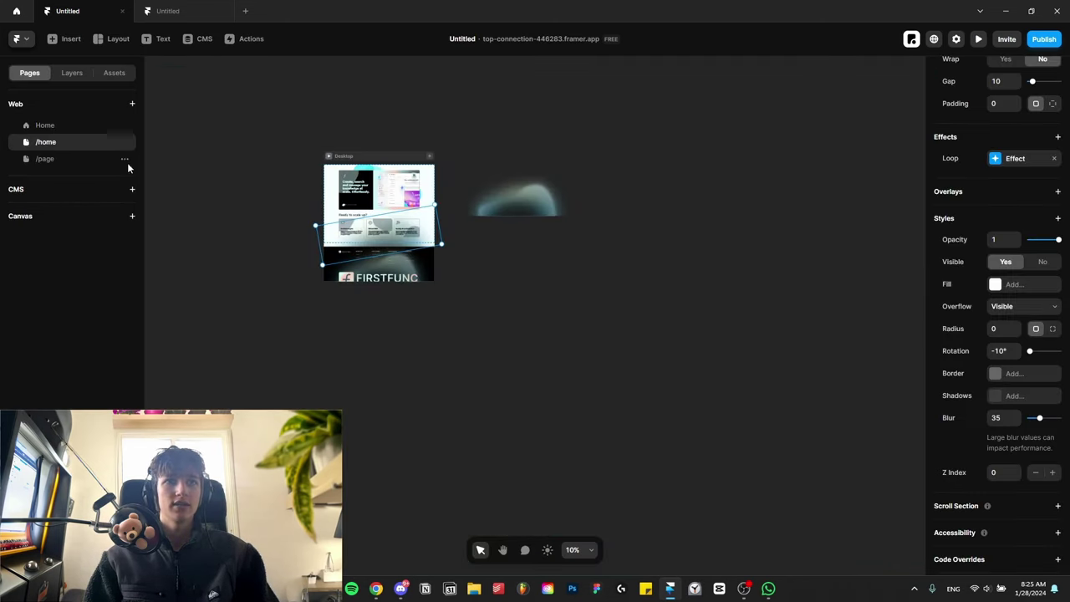
pyautogui.click(284, 247)
pyautogui.scroll(2, 315, 267)
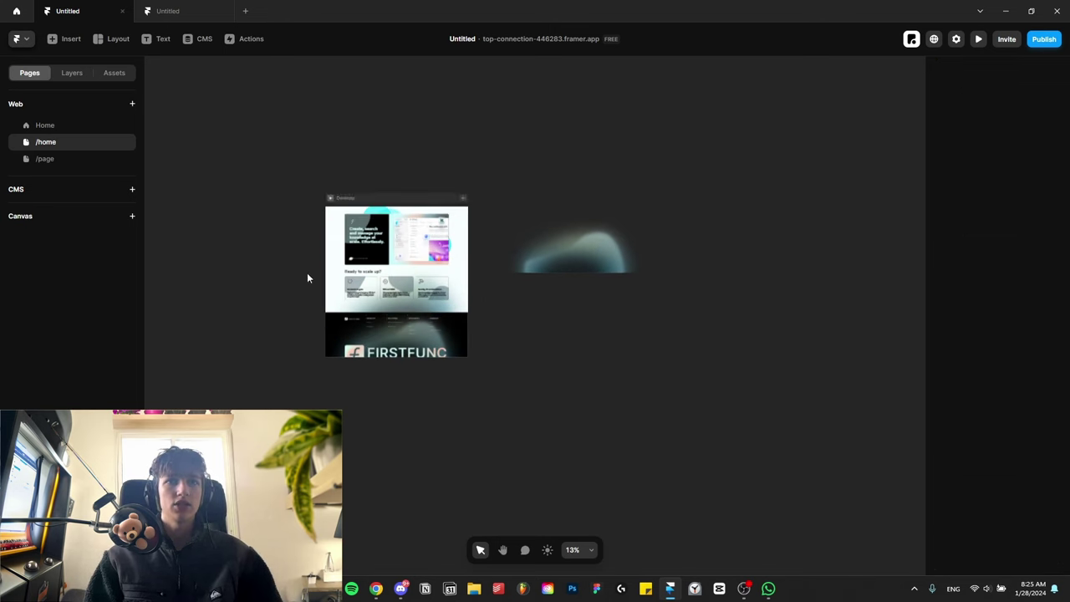
pyautogui.hotkey('ctrl', 'p')
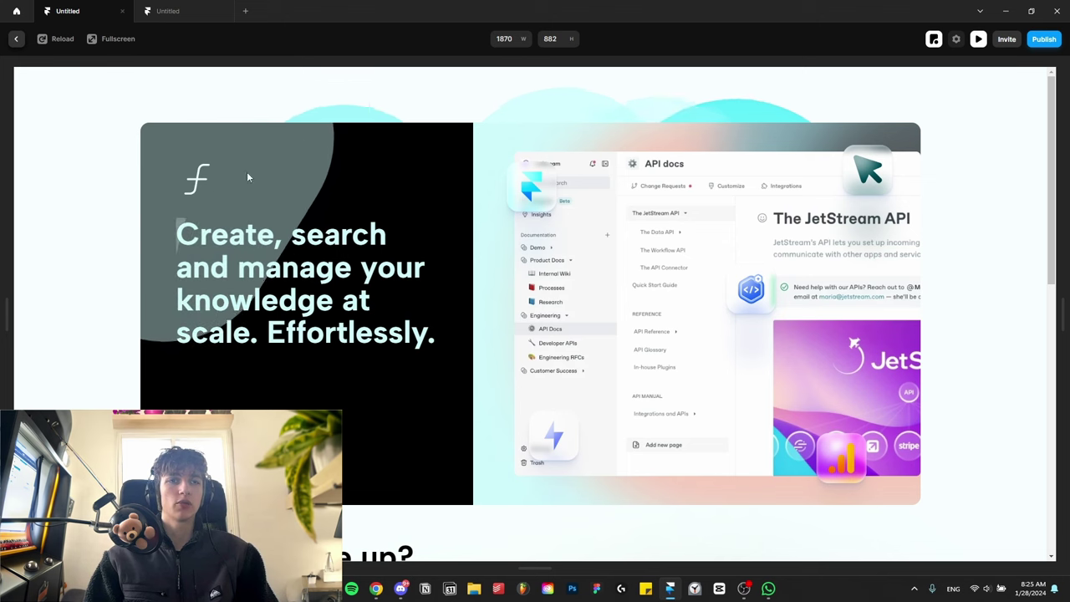
pyautogui.scroll(-5, 497, 201)
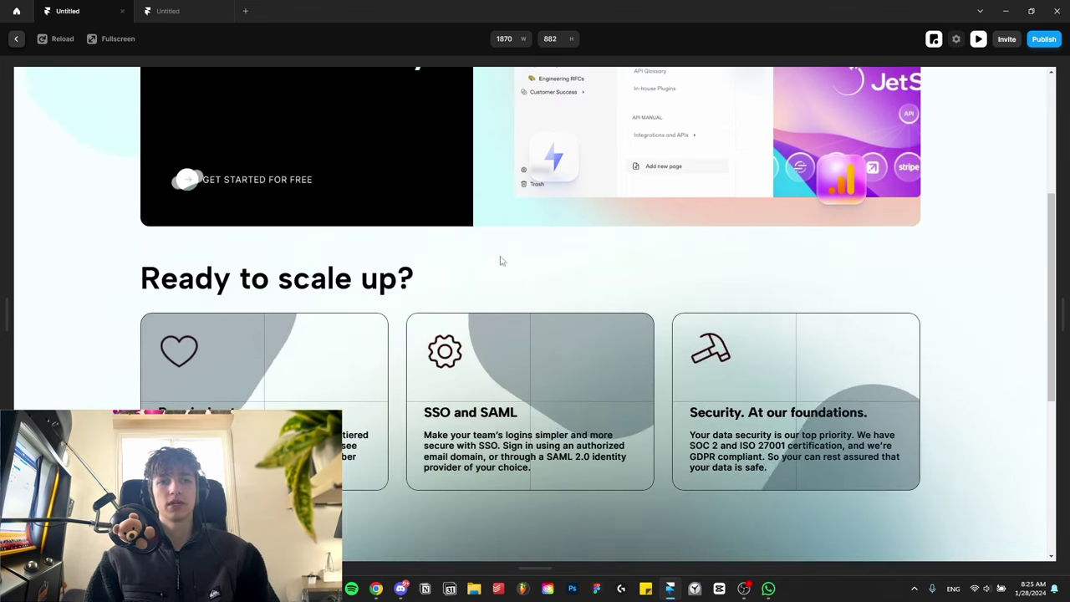
pyautogui.scroll(-3, 500, 259)
pyautogui.click(978, 40)
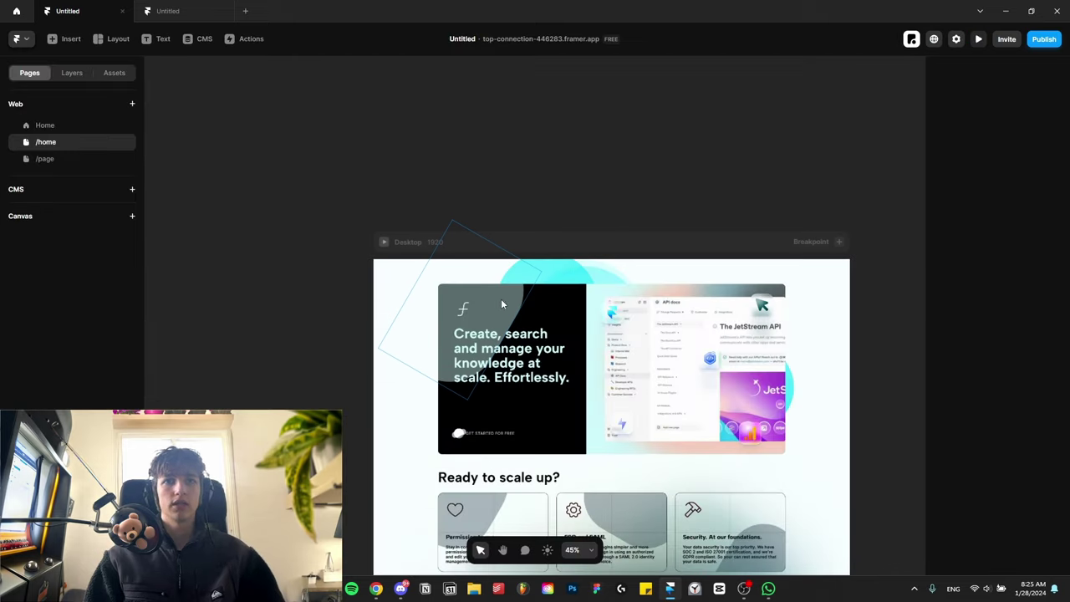
# Delete the grey shape from the black hero card and add a white 188 × 188 frame
pyautogui.press('Delete')
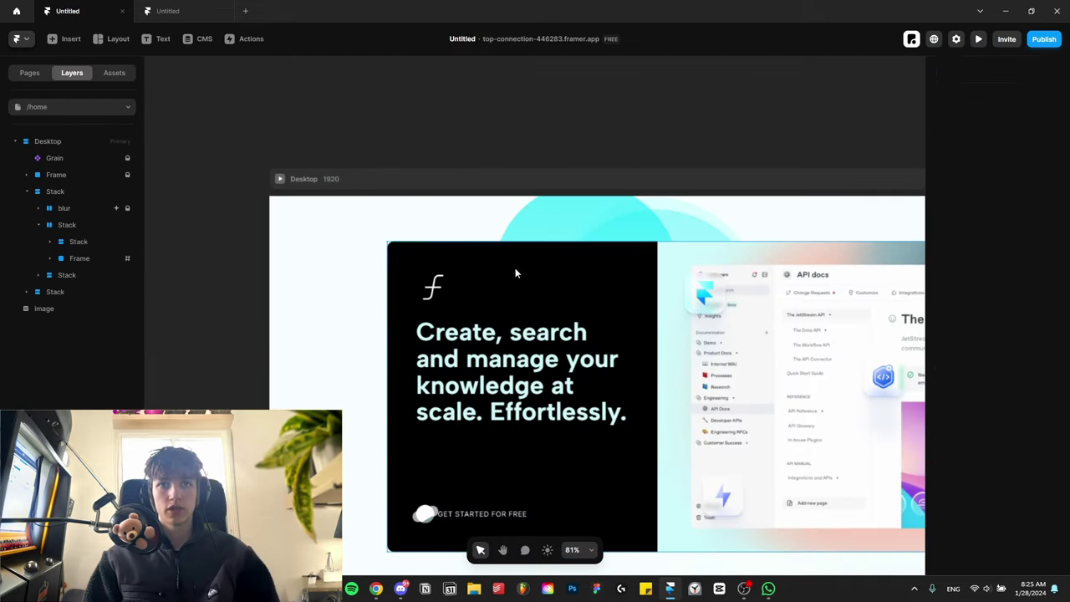
pyautogui.click(543, 322)
pyautogui.hotkey('ctrl', 'z')
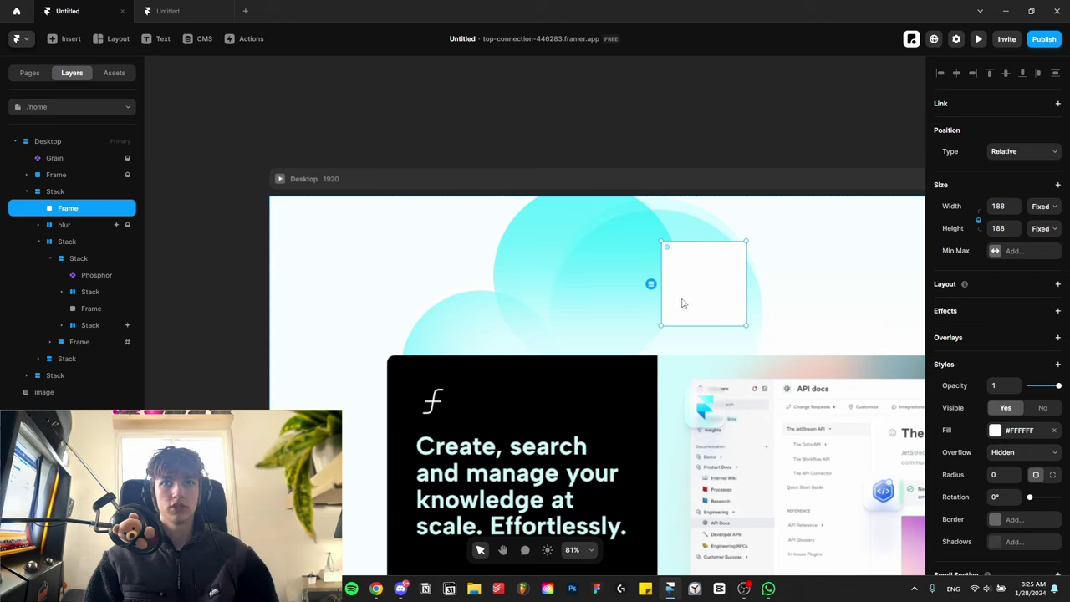
pyautogui.scroll(-3, 681, 302)
# Set the new frame's position type to Absolute and place it inside the hero section's stack
pyautogui.click(1003, 152)
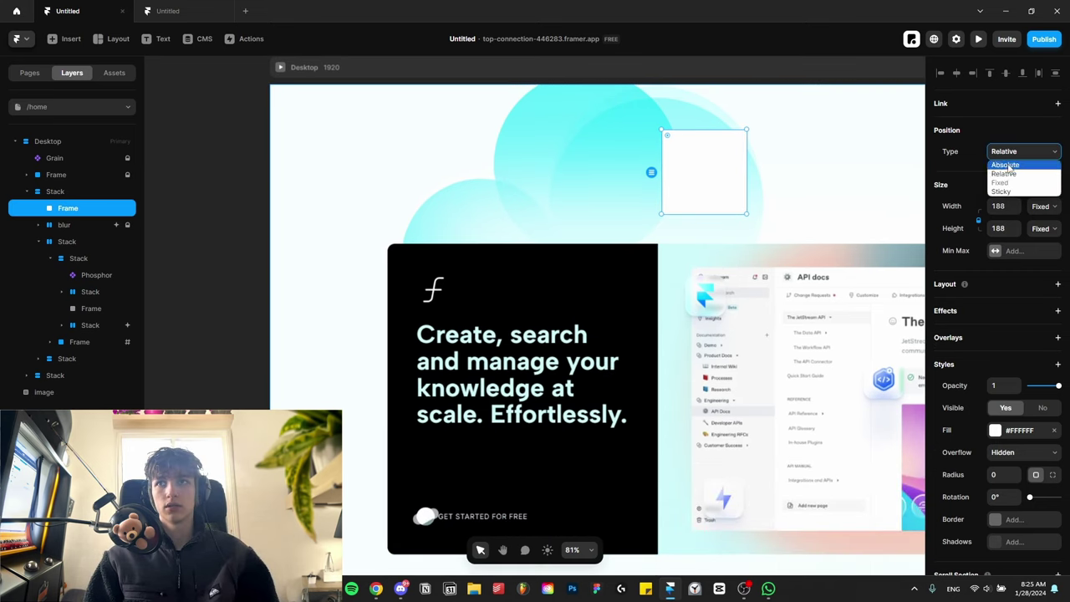
pyautogui.click(1010, 165)
pyautogui.press('Delete')
pyautogui.click(563, 189)
pyautogui.hotkey('ctrl', 'z')
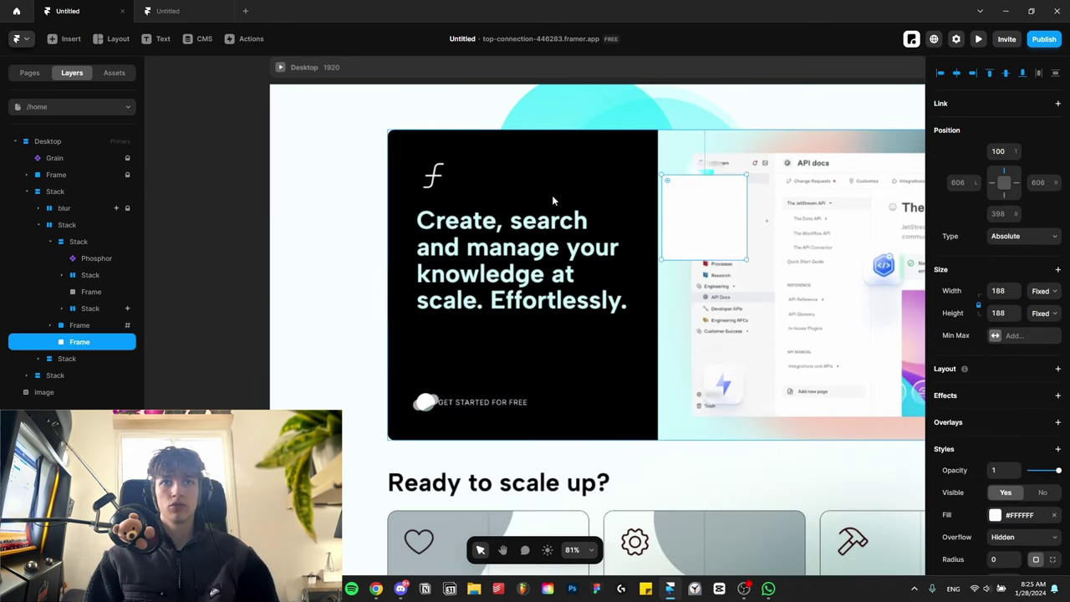
# Nest the white frame over the black card's upper-left corner, sized 222 × 288 and rotated 45°
pyautogui.moveTo(425, 129); pyautogui.dragTo(425, 82)
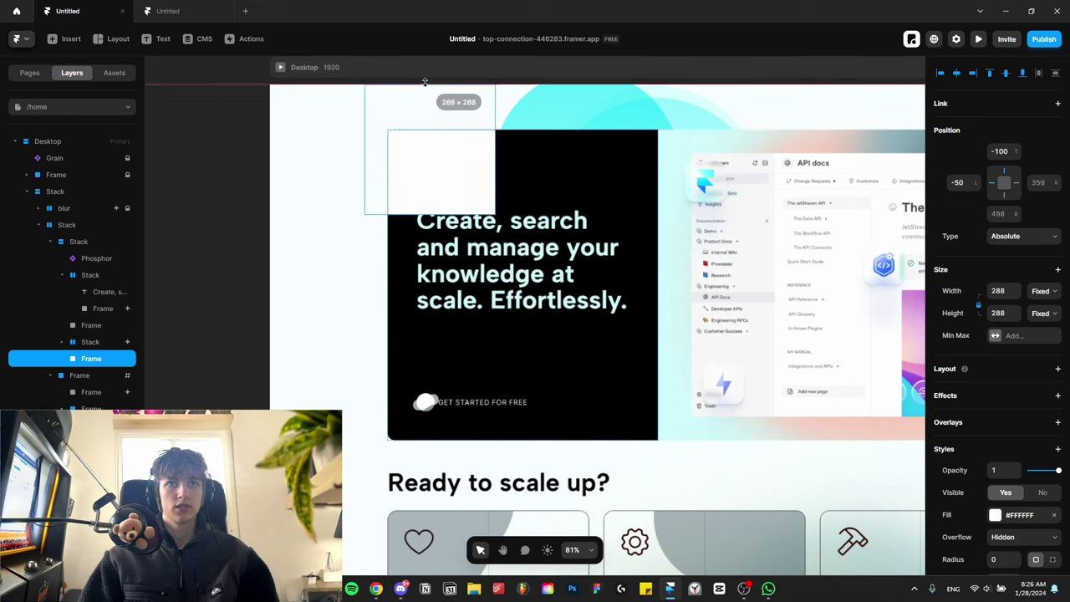
pyautogui.moveTo(494, 160); pyautogui.dragTo(472, 155)
pyautogui.hotkey('ctrl', 'z')
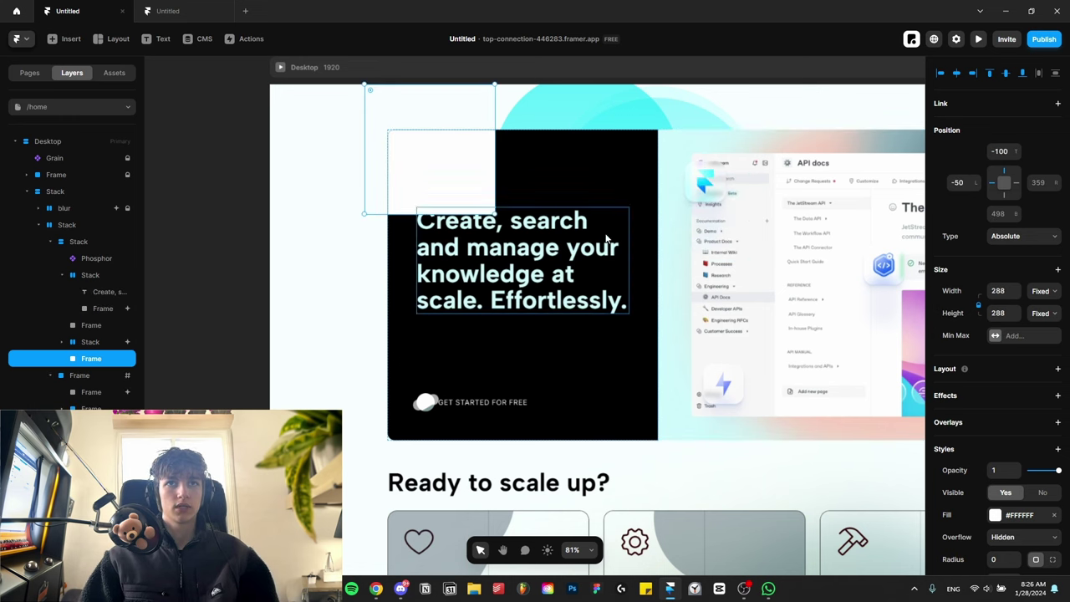
pyautogui.click(979, 306)
pyautogui.moveTo(485, 220); pyautogui.dragTo(424, 235)
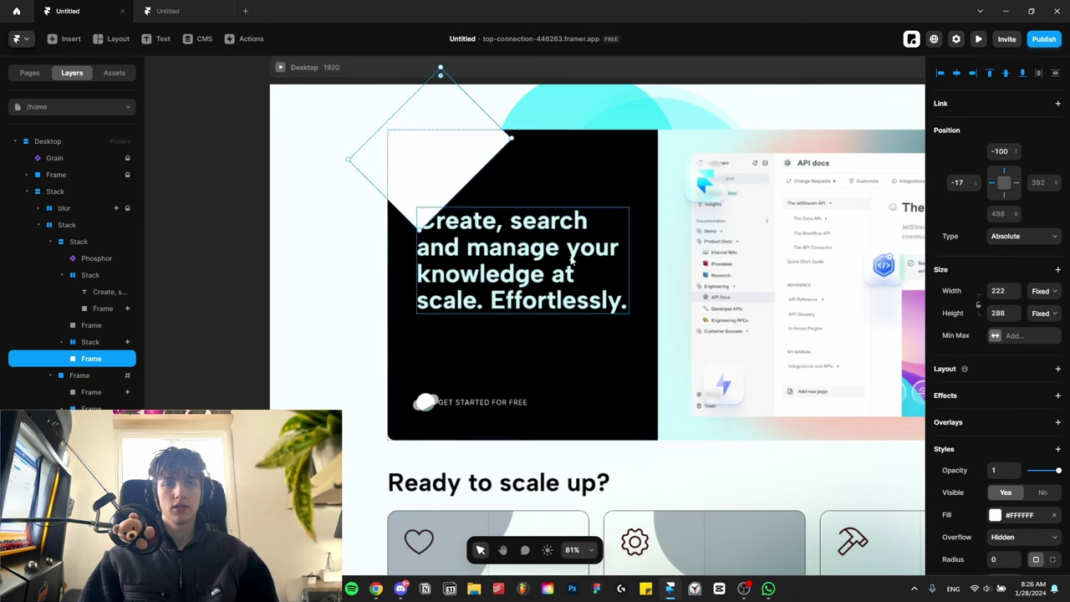
# Add a Loop effect to the white frame with type Mirror and a rotation of 40°
pyautogui.click(995, 398)
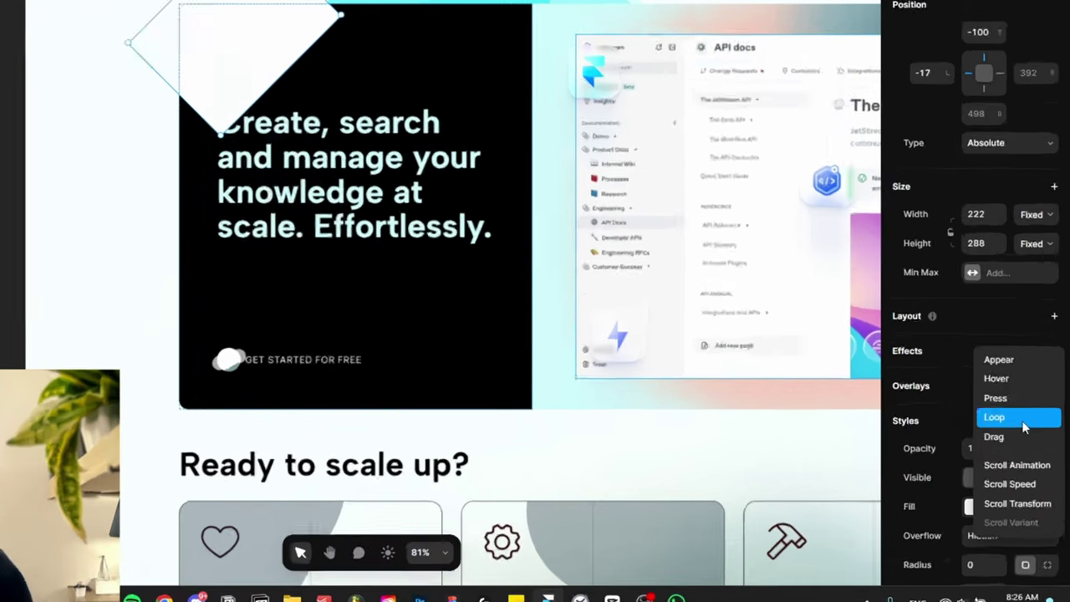
pyautogui.click(1012, 447)
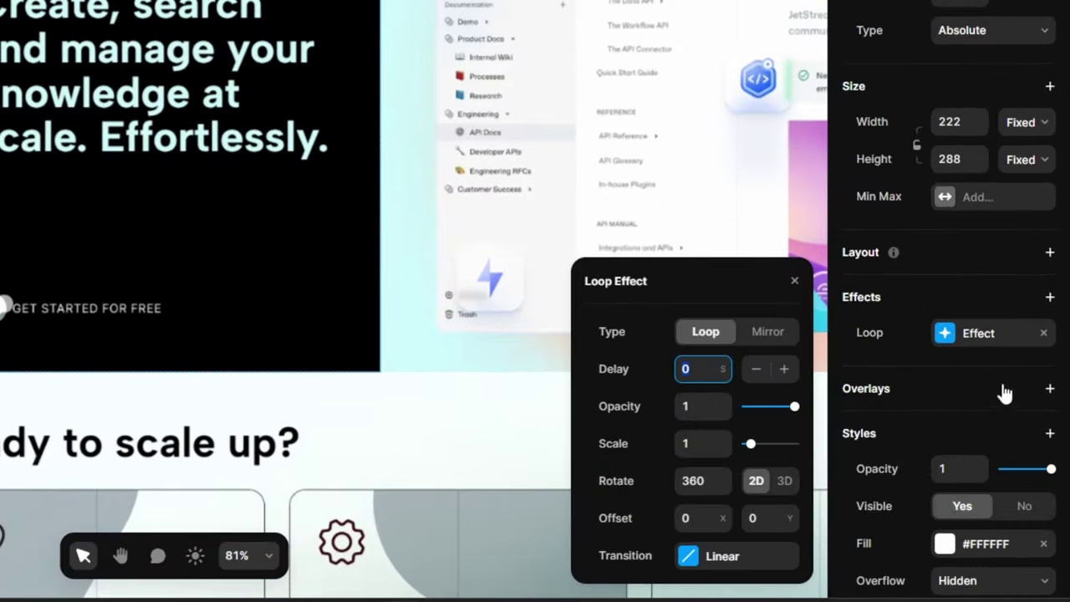
pyautogui.click(767, 334)
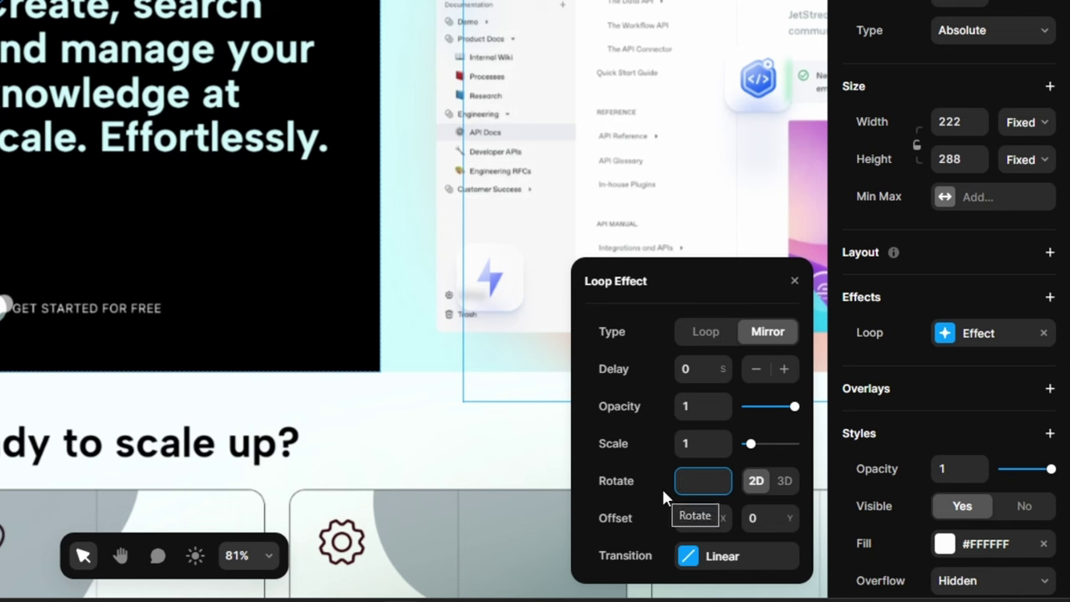
pyautogui.write('40')
# Set the loop effect's transition easing to Ease In
pyautogui.click(711, 555)
pyautogui.click(723, 415)
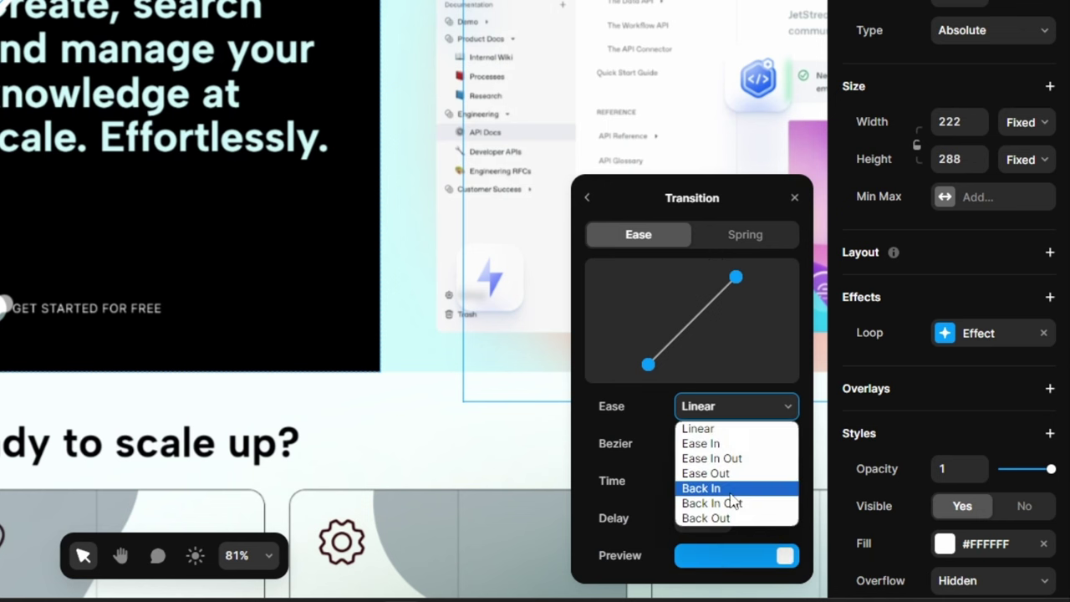
pyautogui.click(743, 446)
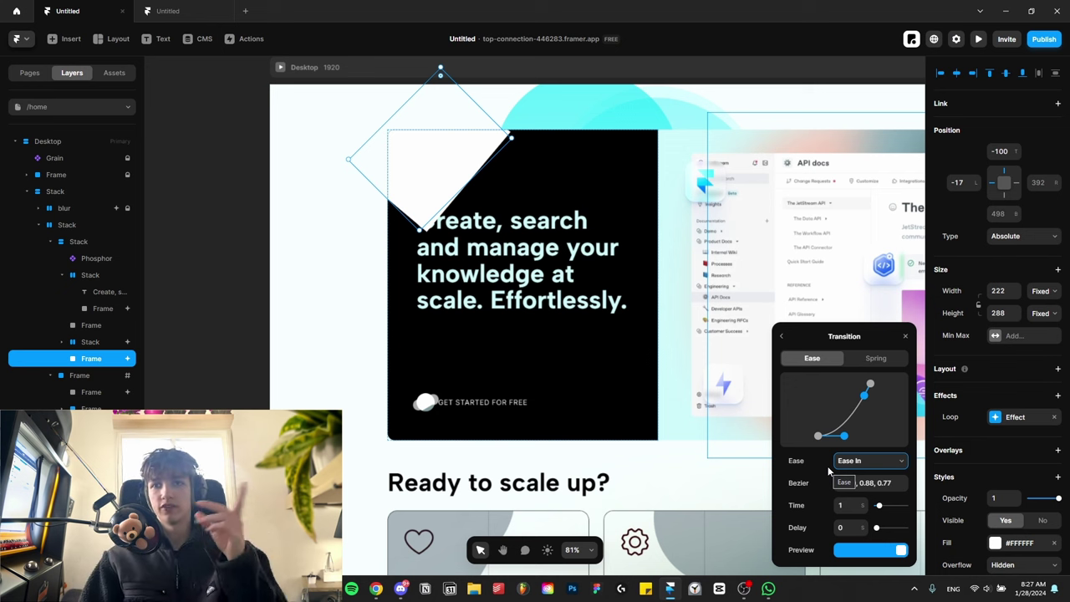
# Round the white frame's corners to a radius of 111 and preview the looping shape
pyautogui.click(979, 39)
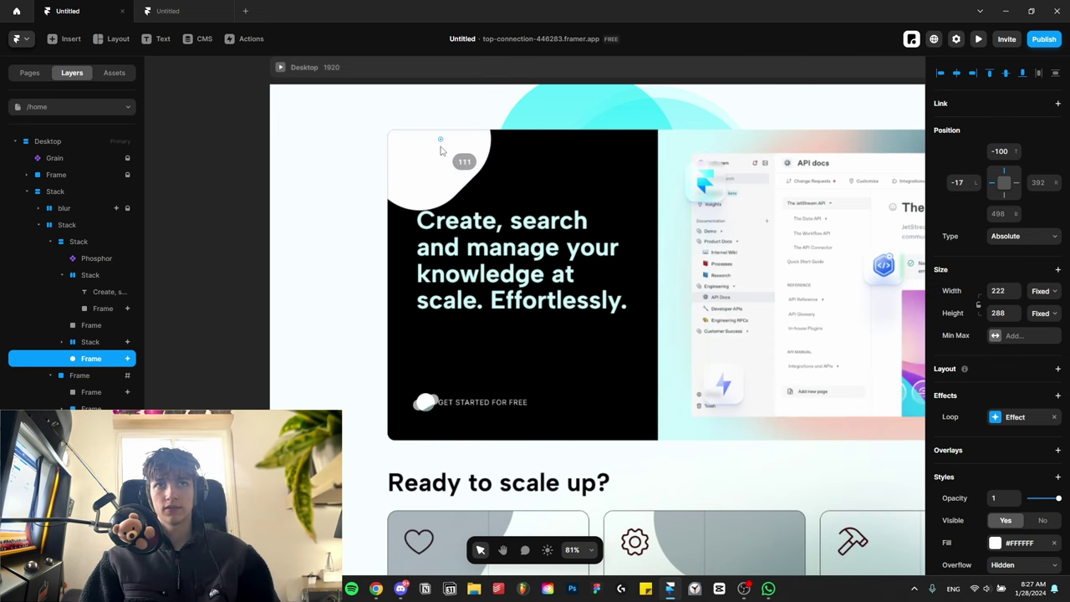
pyautogui.click(980, 39)
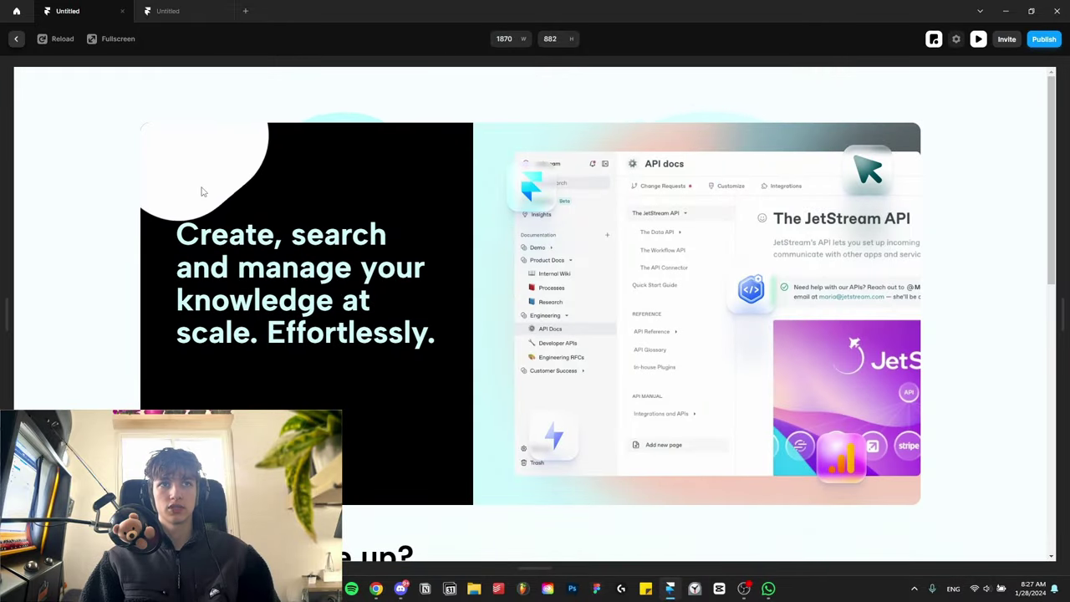
pyautogui.click(971, 44)
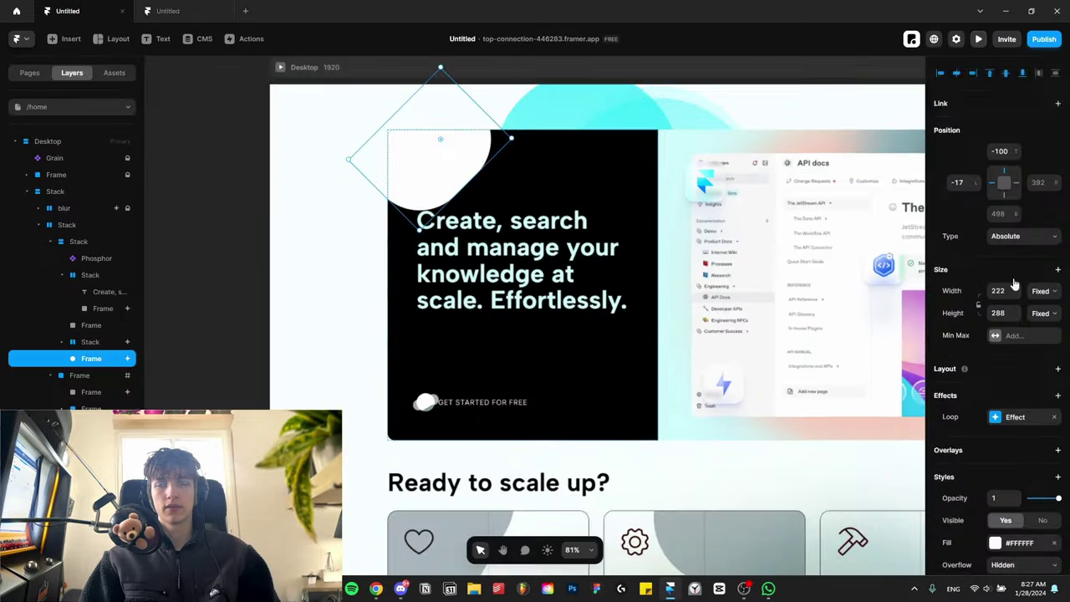
# Give the white frame a blur of 100, a size of 316 × 456 and an opacity of 0.52
pyautogui.scroll(-5, 1008, 453)
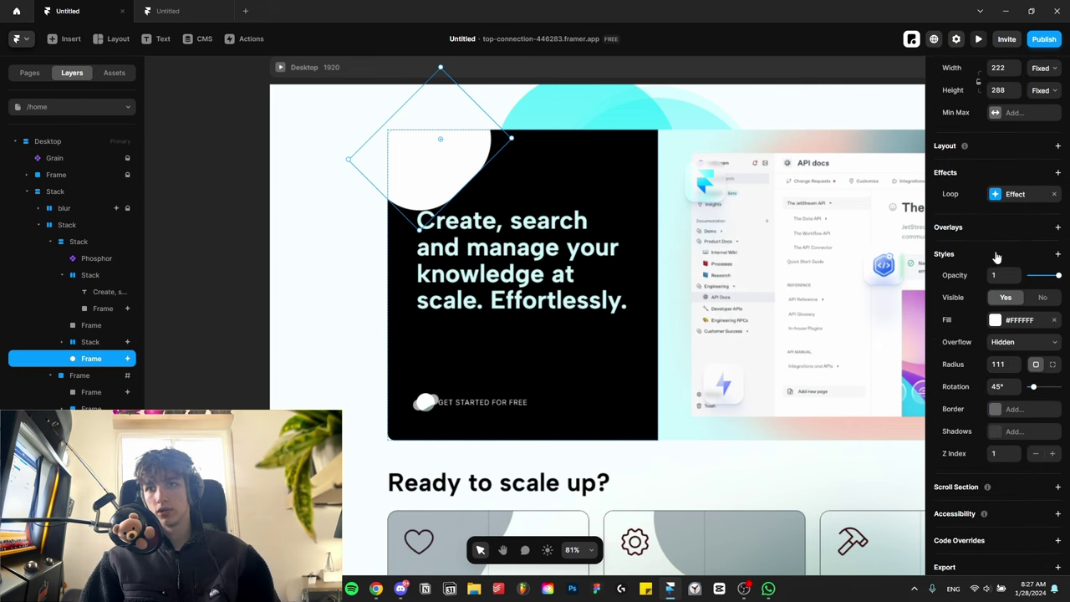
pyautogui.click(997, 257)
pyautogui.moveTo(1019, 307)
pyautogui.click(955, 299)
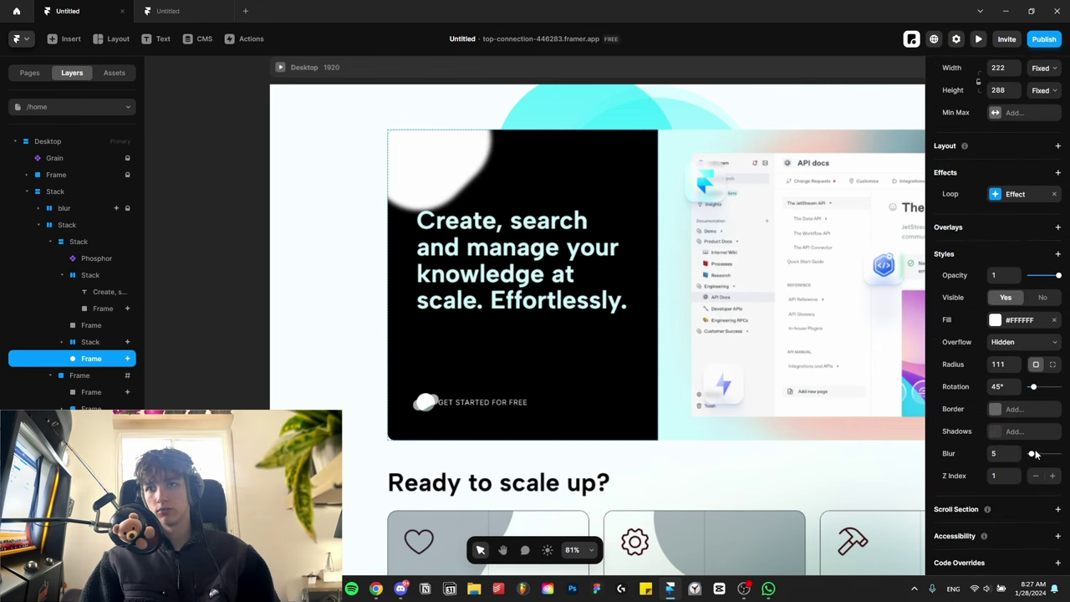
pyautogui.moveTo(1037, 453); pyautogui.dragTo(1055, 453)
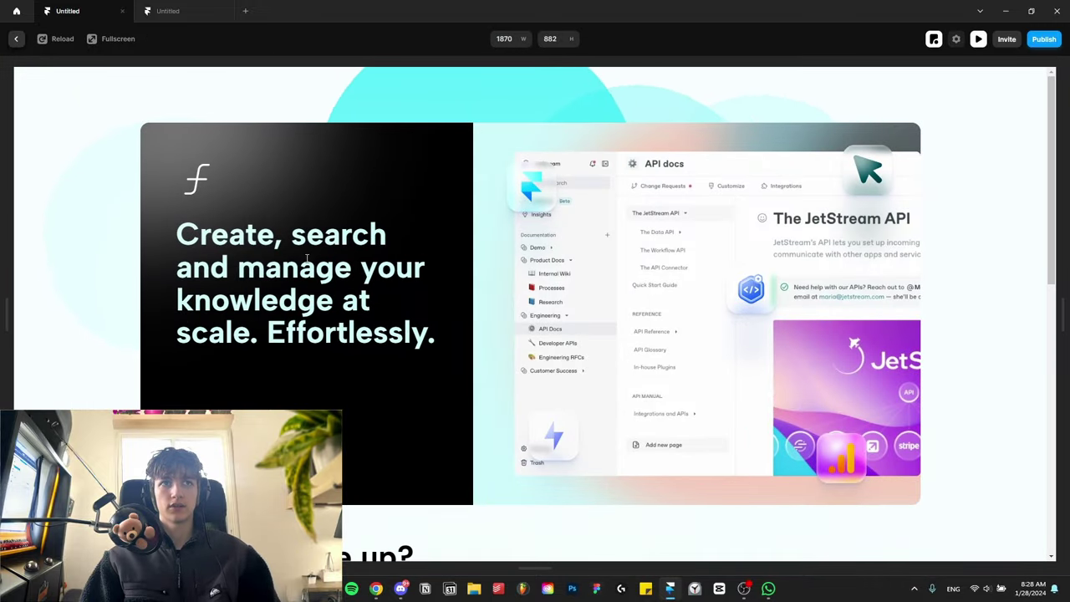
# Preview the blurred glow on the hero card and the feature cards further down the page
pyautogui.scroll(-5, 307, 259)
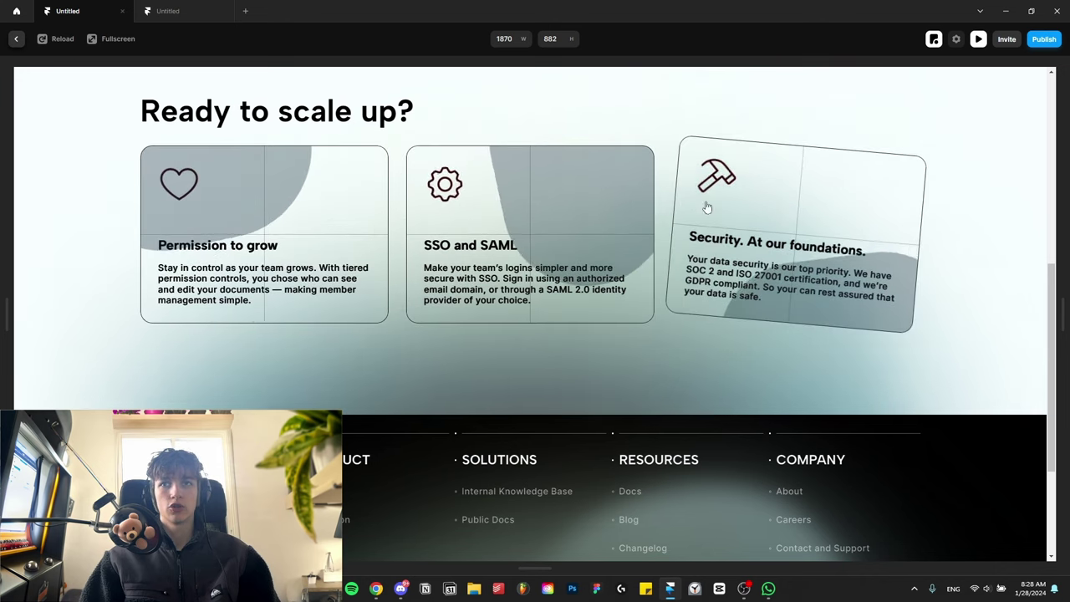
pyautogui.scroll(4, 354, 334)
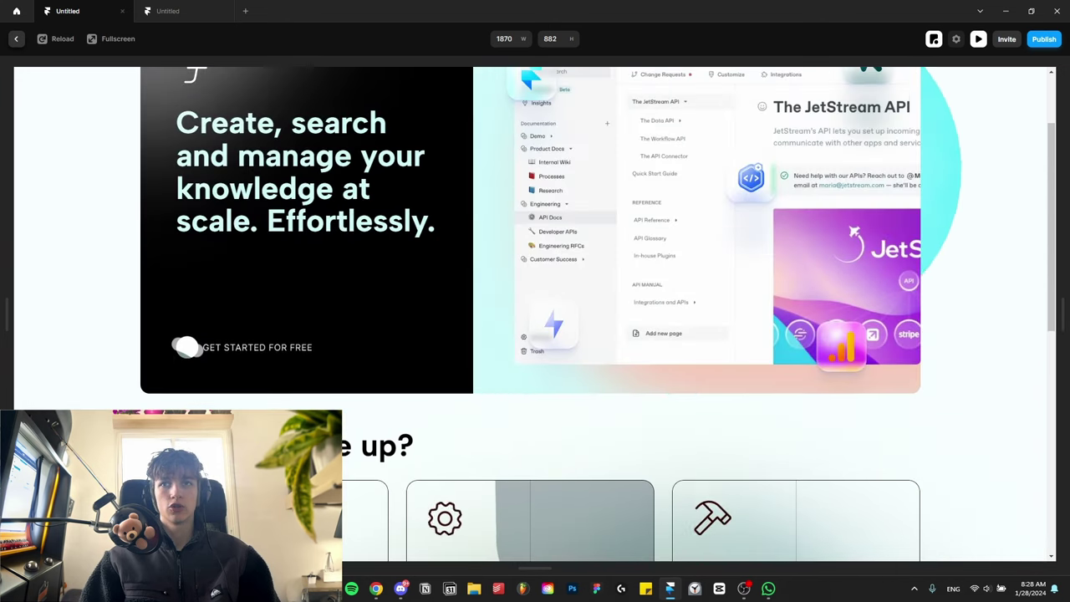
pyautogui.press('Escape')
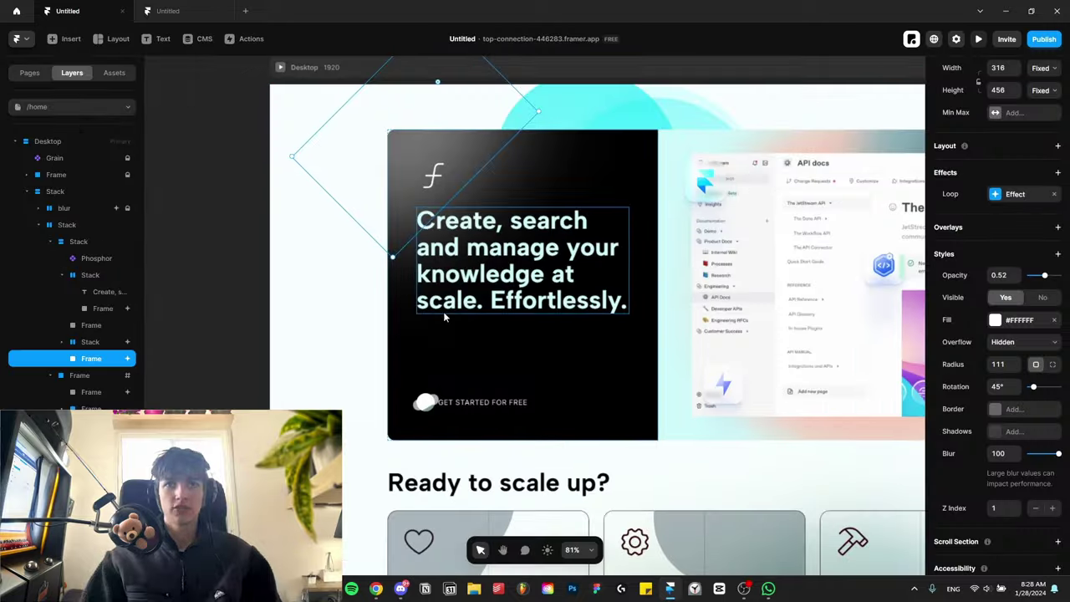
# Rotate the looping shape behind the "Get started for free" circle to 30° and increase its blur
pyautogui.hotkey('shift', '2')
pyautogui.scroll(-2, 434, 447)
pyautogui.click(481, 374)
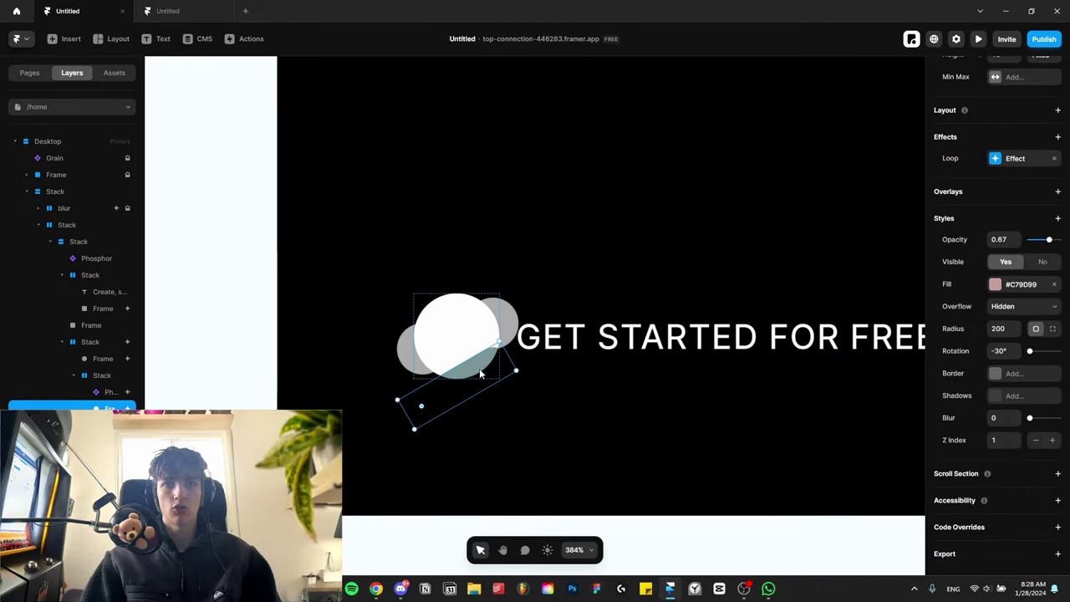
pyautogui.press('alt')
pyautogui.click(408, 350)
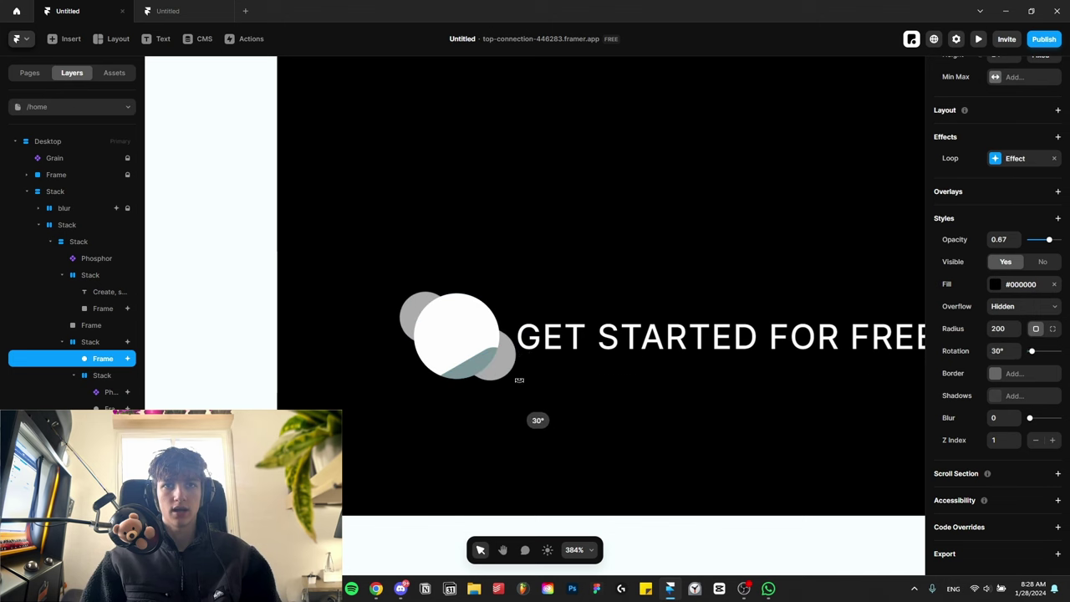
pyautogui.moveTo(1029, 423); pyautogui.dragTo(1037, 422)
pyautogui.click(497, 368)
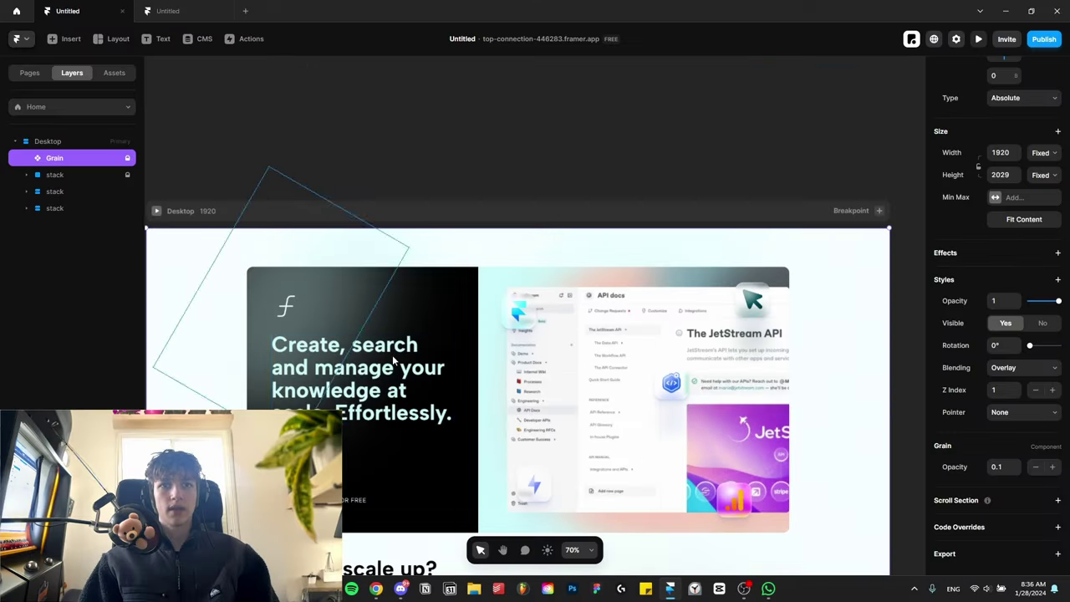
# Select the looping frame beside the hero headline on the Home page and preview its glow
pyautogui.click(413, 391)
pyautogui.click(97, 325)
pyautogui.scroll(-3, 460, 338)
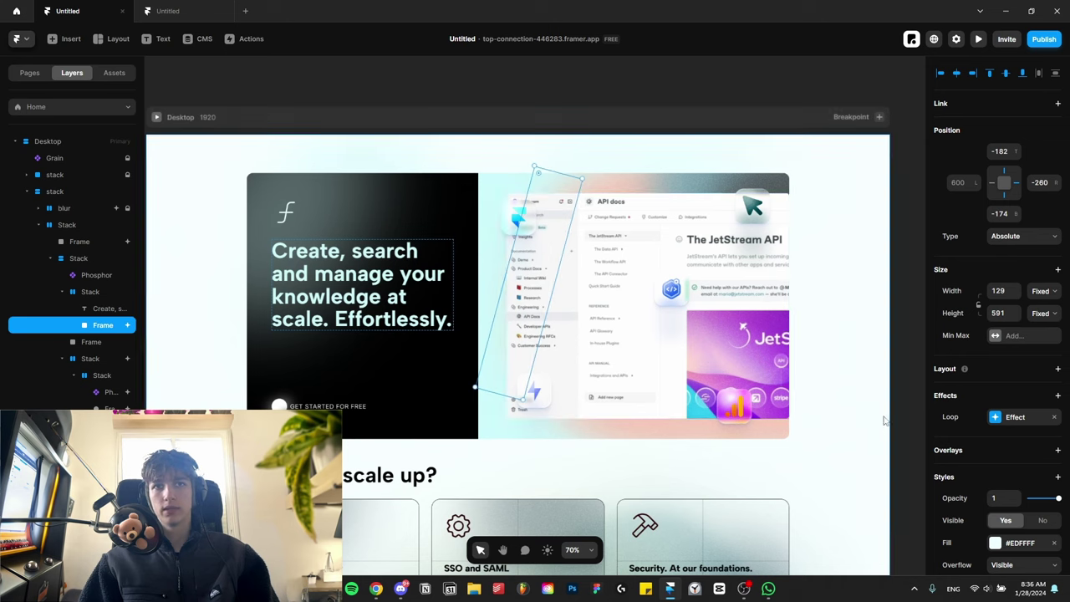
pyautogui.click(978, 38)
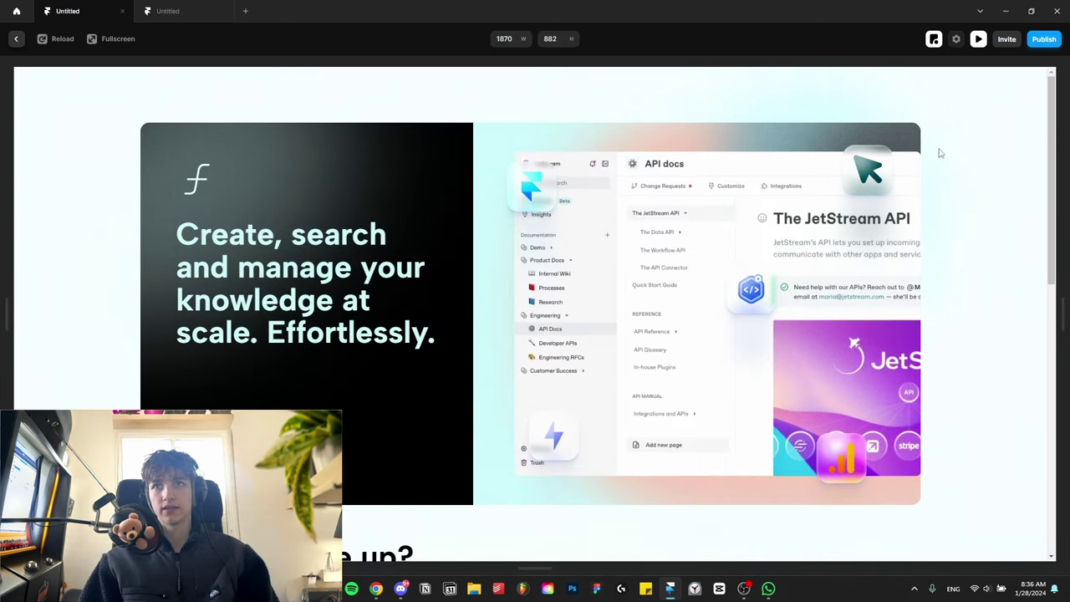
pyautogui.press('Escape')
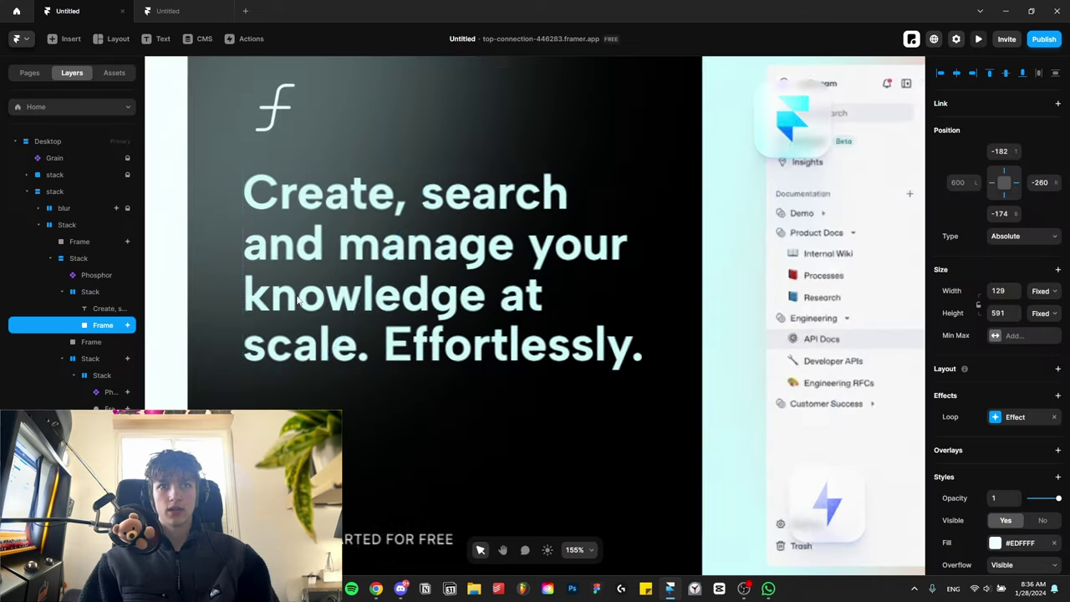
# Move the rotated looping frame beside the hero headline to a right offset of -200
pyautogui.scroll(-3, 599, 286)
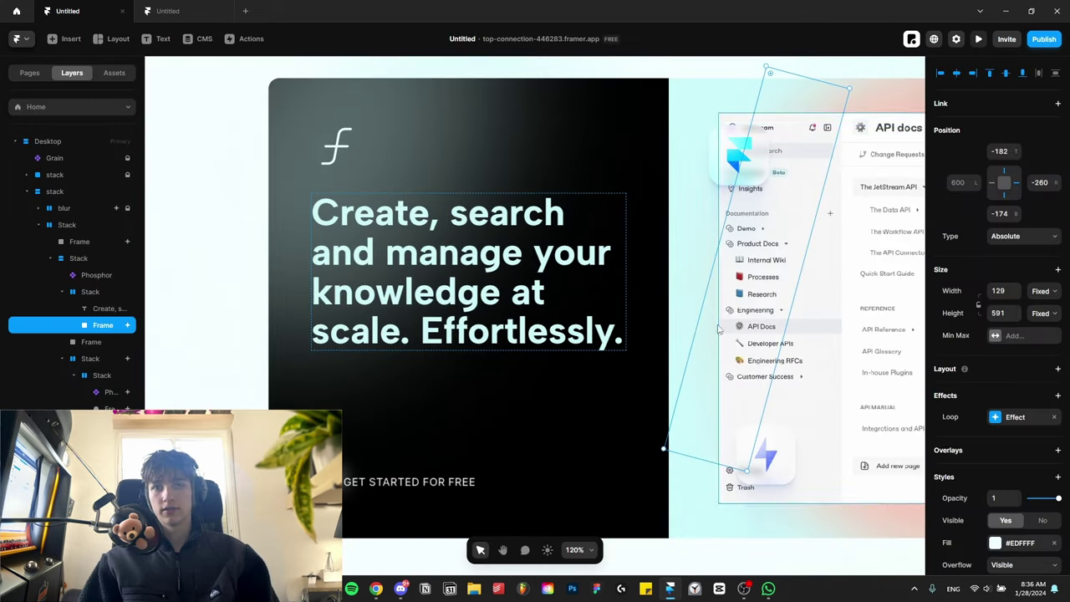
pyautogui.moveTo(702, 307); pyautogui.dragTo(694, 310)
pyautogui.hotkey('ctrl', 'z')
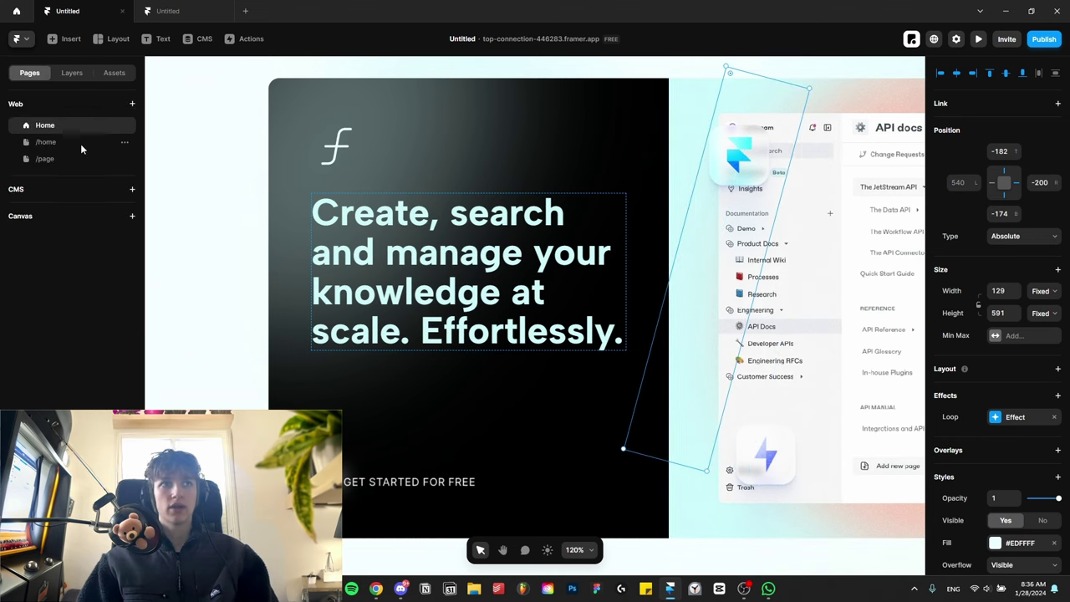
# Open the /home page and preview its unblurred looping shapes
pyautogui.click(81, 145)
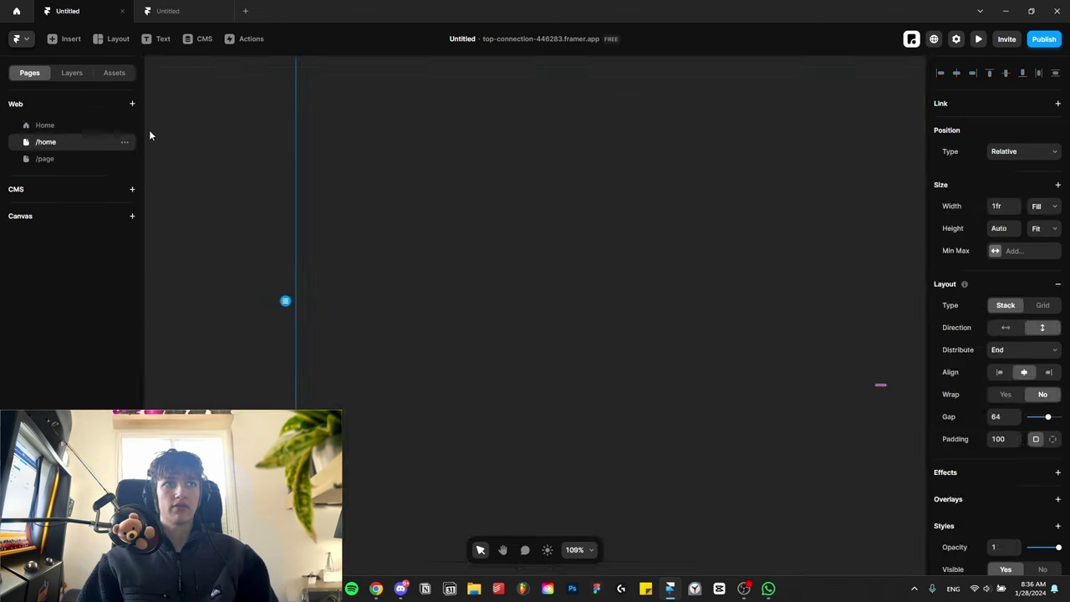
pyautogui.hotkey('ctrl', 'p')
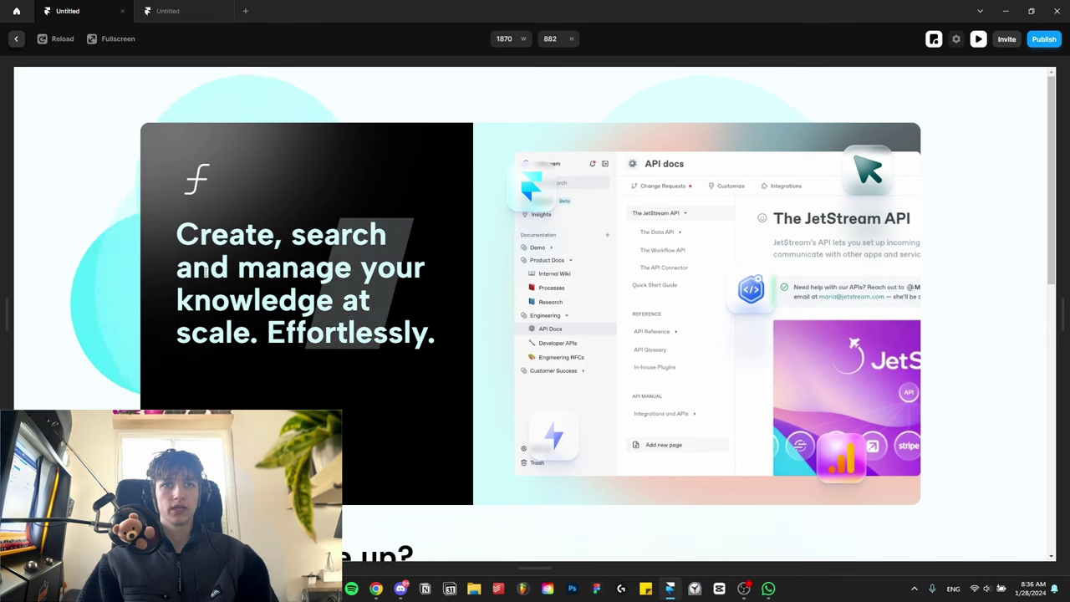
pyautogui.press('Escape')
# Try the Mirror type for the headline frame's loop effect on the /home page and preview it
pyautogui.click(1026, 144)
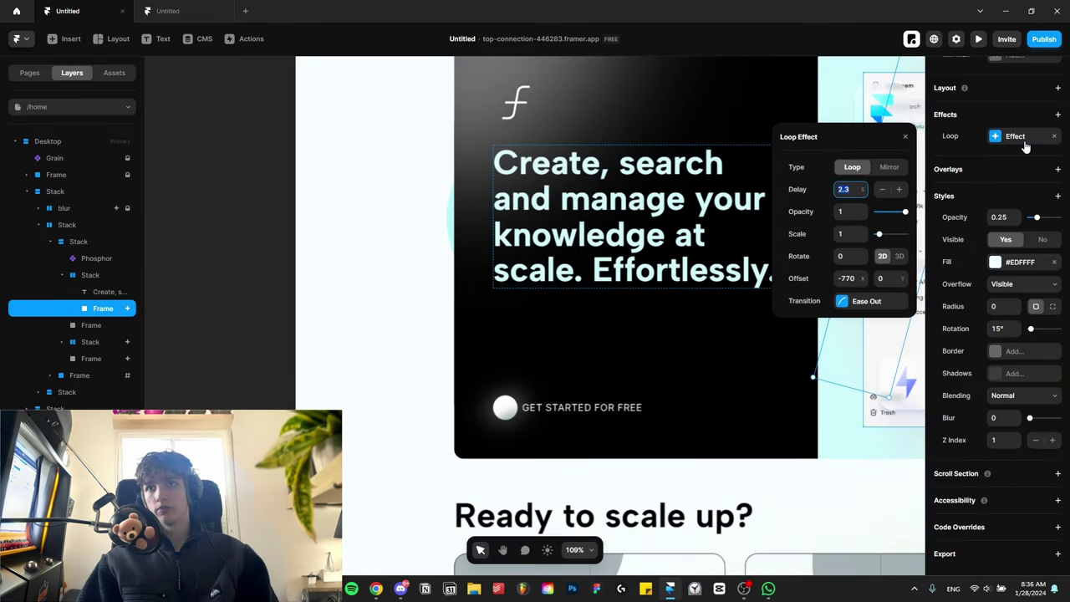
pyautogui.click(889, 167)
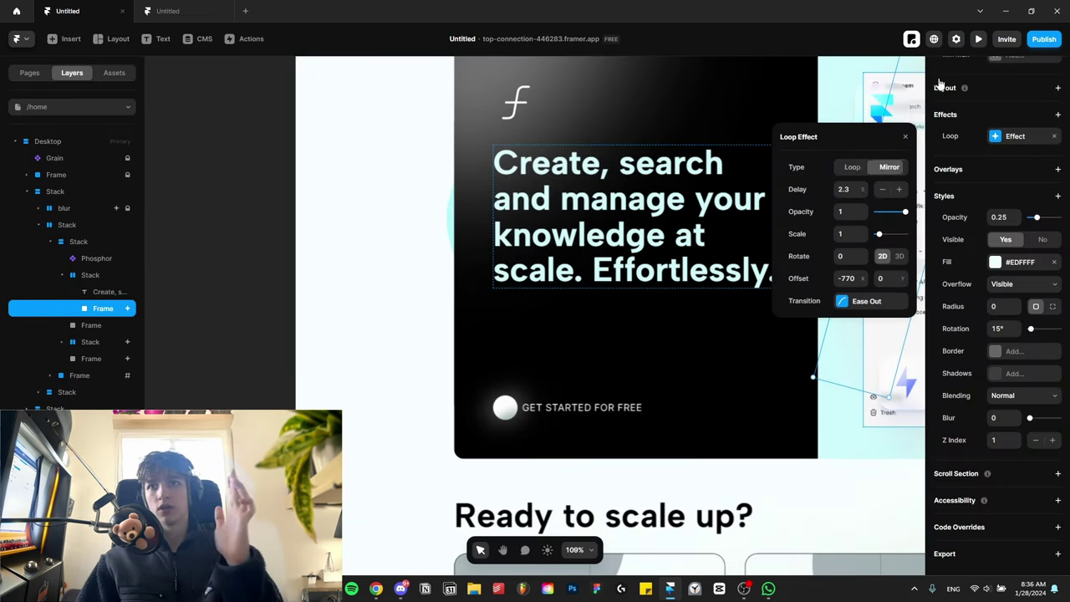
pyautogui.click(980, 39)
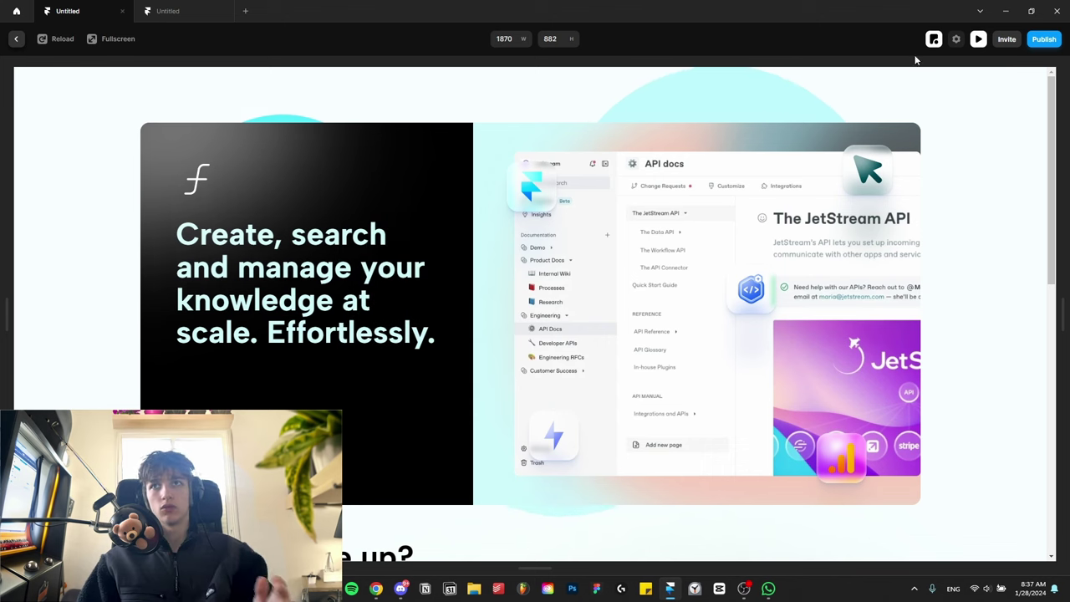
pyautogui.click(981, 41)
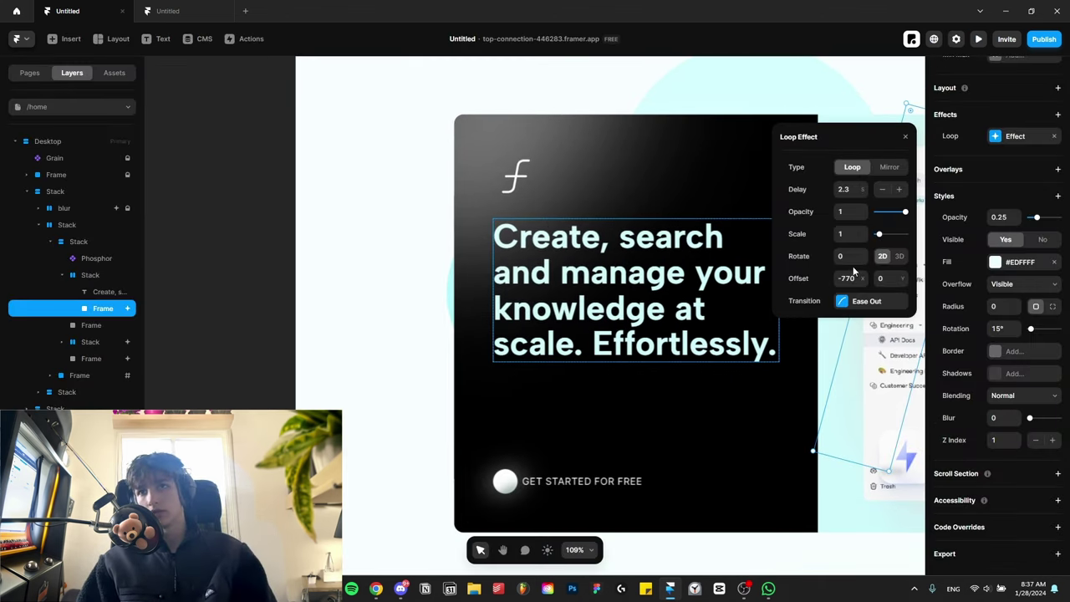
pyautogui.click(1030, 423)
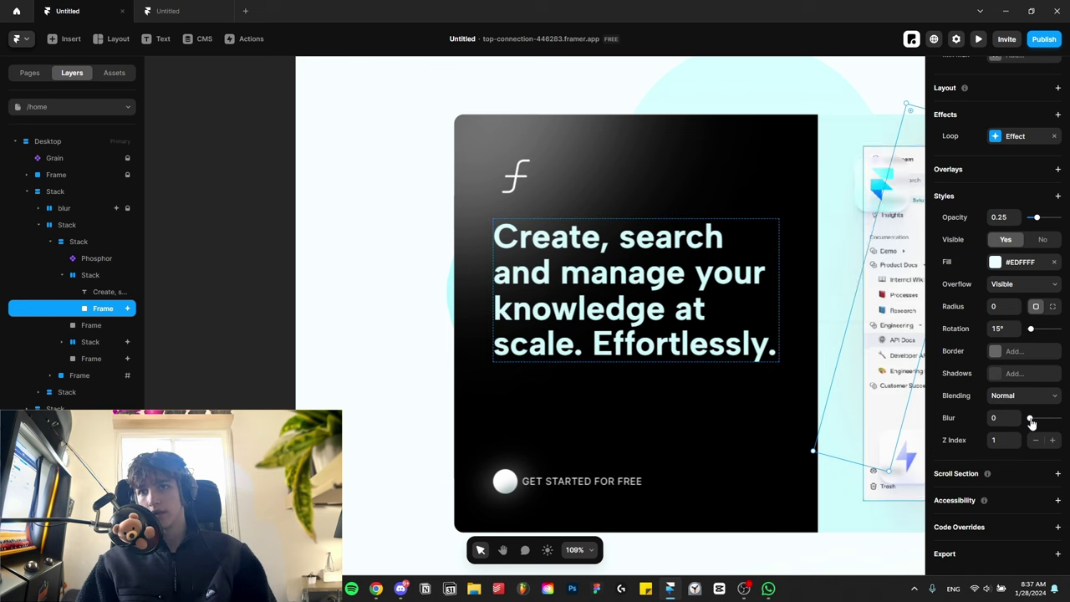
pyautogui.click(1024, 398)
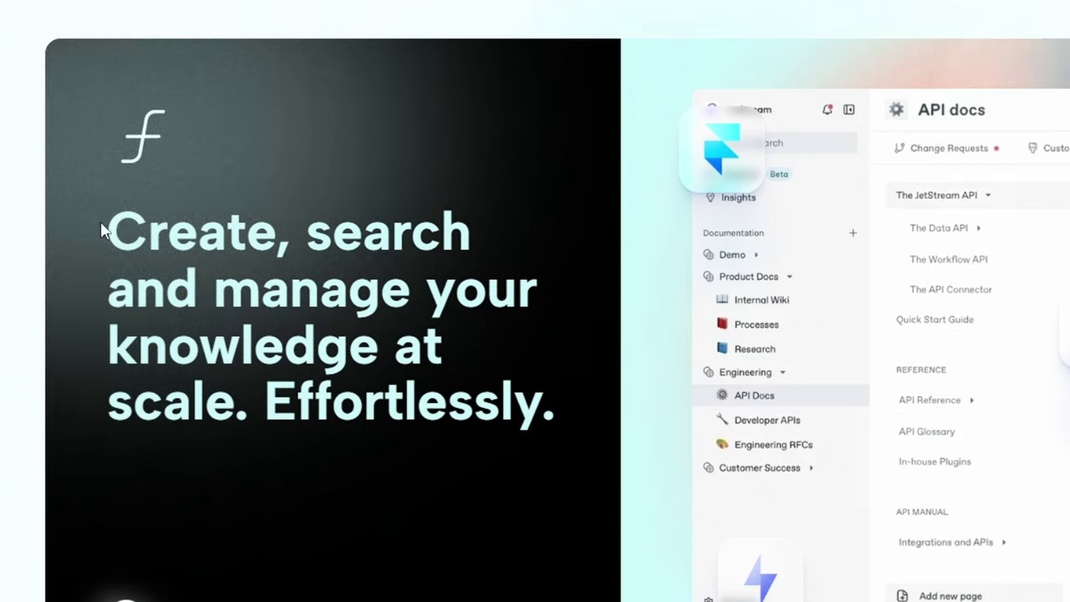
# Highlight words of the hero headline in the preview to examine how the glow tints the text
pyautogui.moveTo(108, 234); pyautogui.dragTo(307, 242)
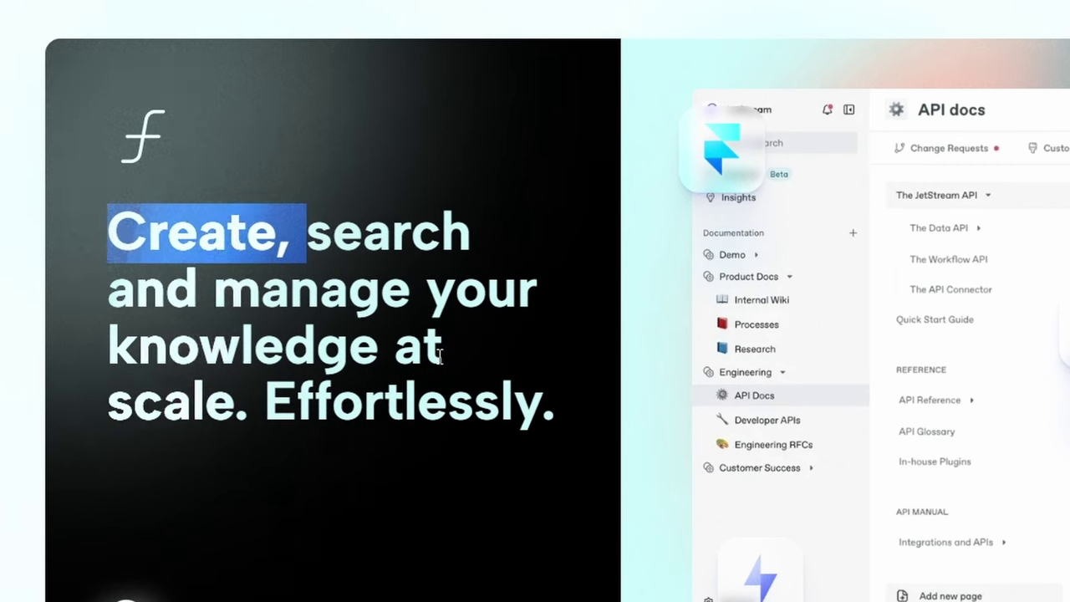
pyautogui.moveTo(440, 357); pyautogui.dragTo(151, 358)
pyautogui.click(132, 362)
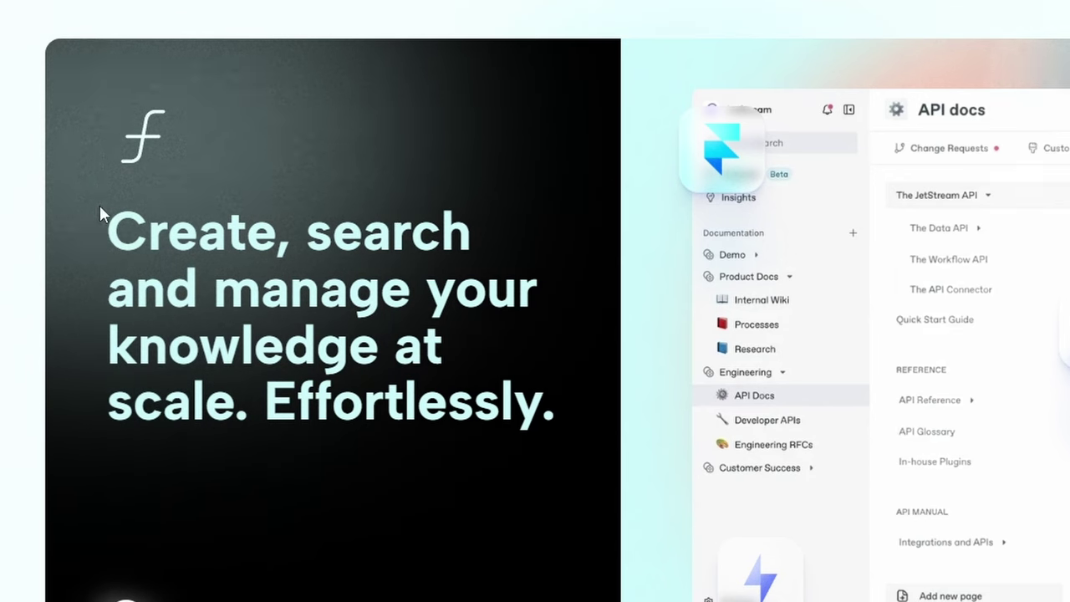
pyautogui.moveTo(109, 243); pyautogui.dragTo(318, 253)
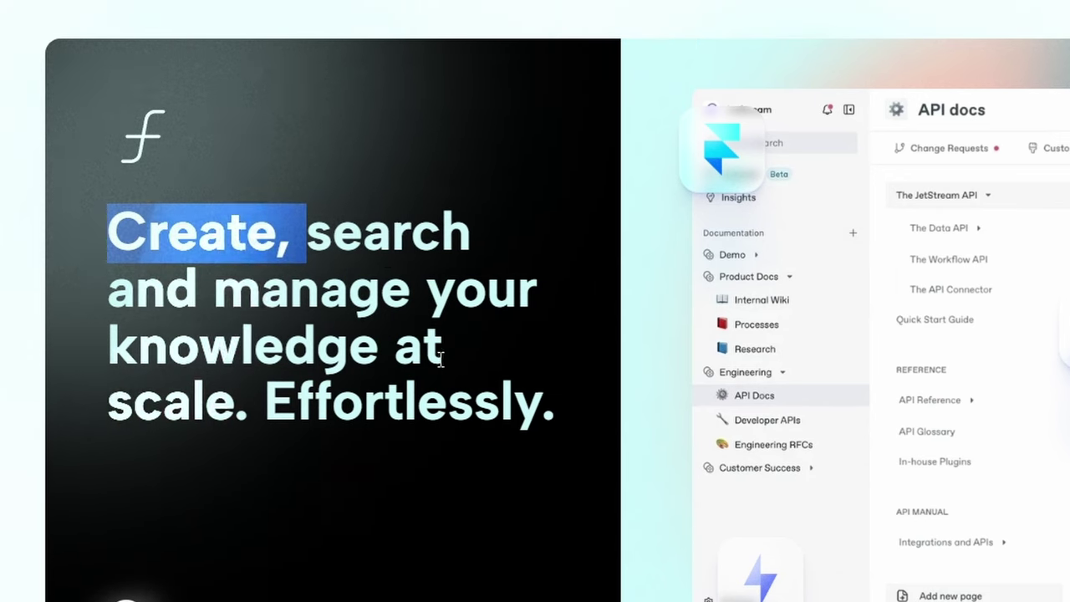
pyautogui.moveTo(442, 356); pyautogui.dragTo(134, 357)
pyautogui.click(125, 358)
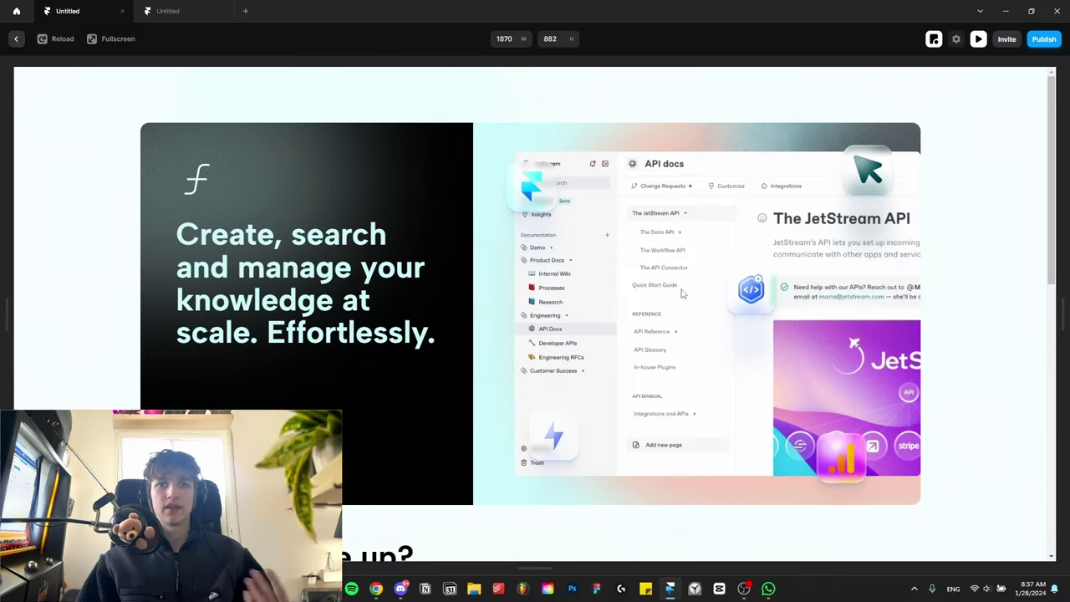
# Examine the footer's FIRSTFUNC wordmark in the preview and open its loop effect settings on the Home page
pyautogui.scroll(-1, 681, 294)
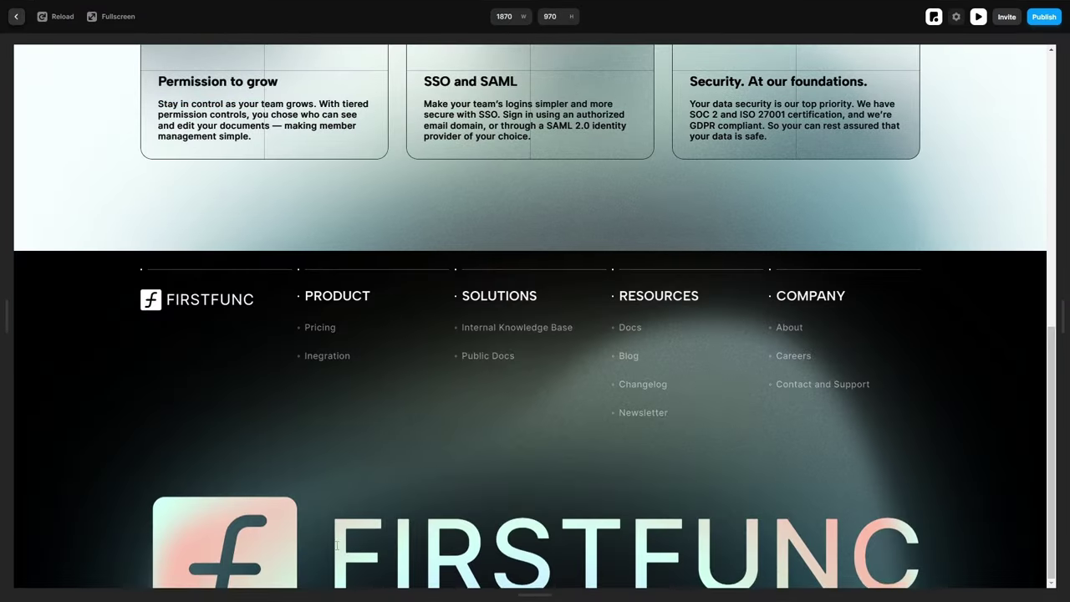
pyautogui.moveTo(331, 535); pyautogui.dragTo(848, 560)
pyautogui.click(856, 558)
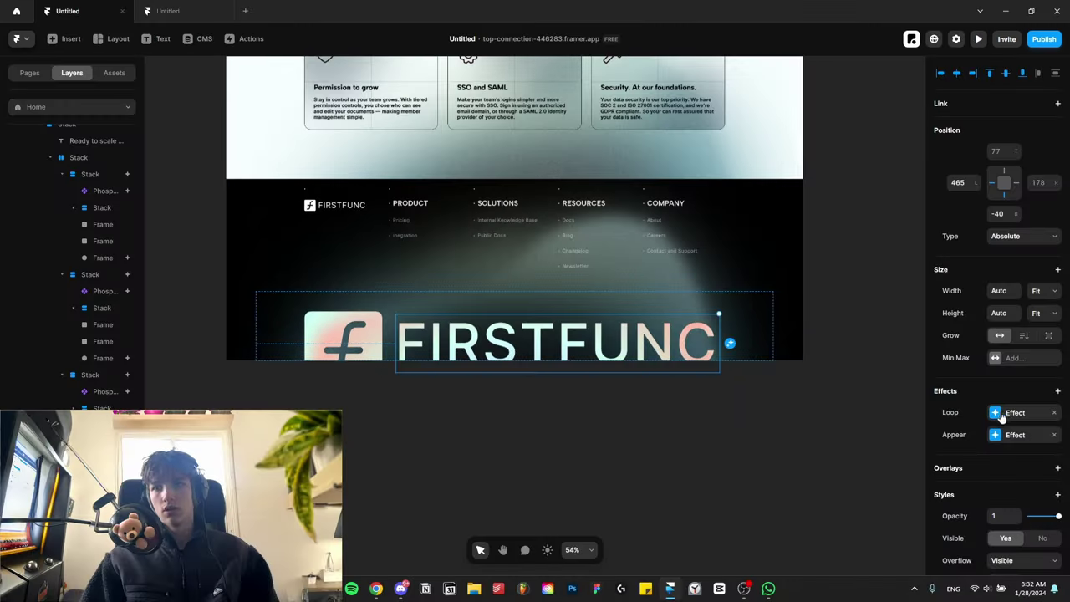
pyautogui.click(1001, 414)
pyautogui.scroll(3, 583, 305)
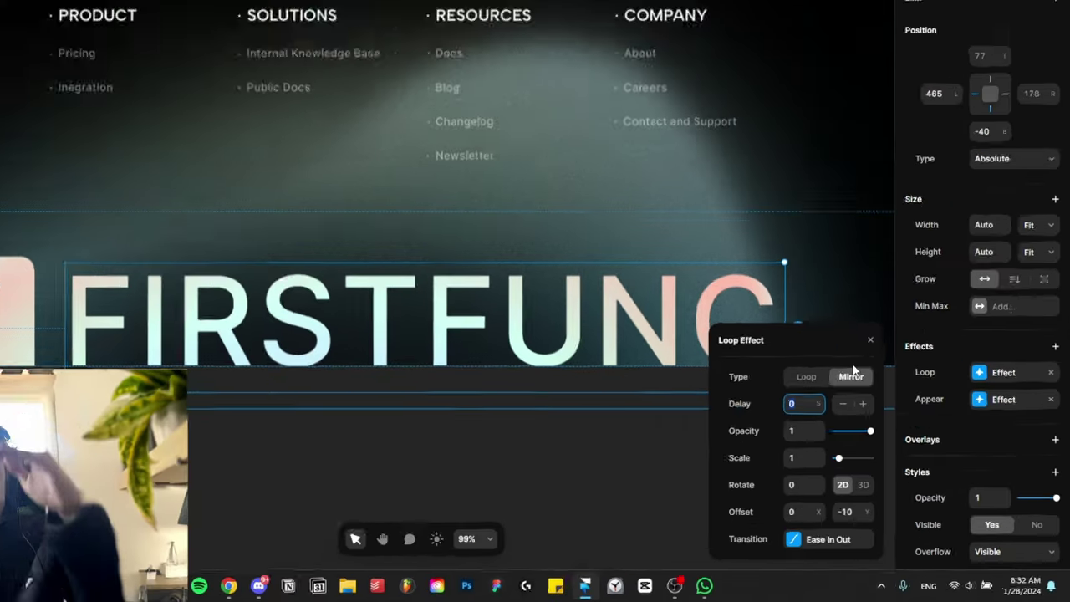
# Preview the page down to the animated icons on the "Ready to scale up?" cards
pyautogui.click(978, 38)
pyautogui.scroll(-10, 666, 259)
pyautogui.scroll(-1, 678, 446)
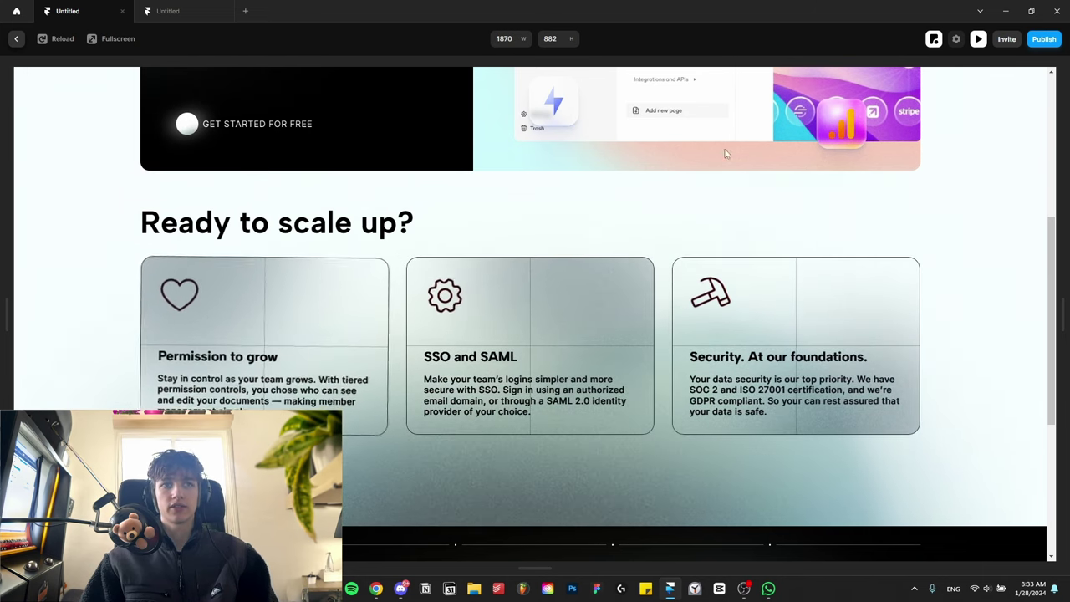
pyautogui.click(975, 48)
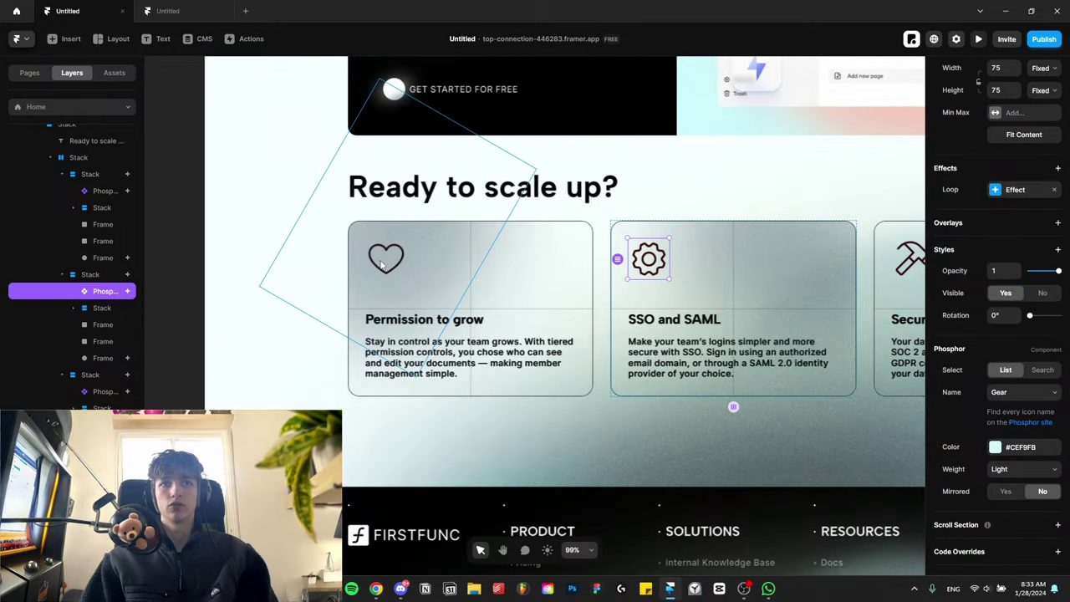
# Inspect the gear icon's loop effect settings, select the hammer icon and preview the feature cards
pyautogui.click(1014, 189)
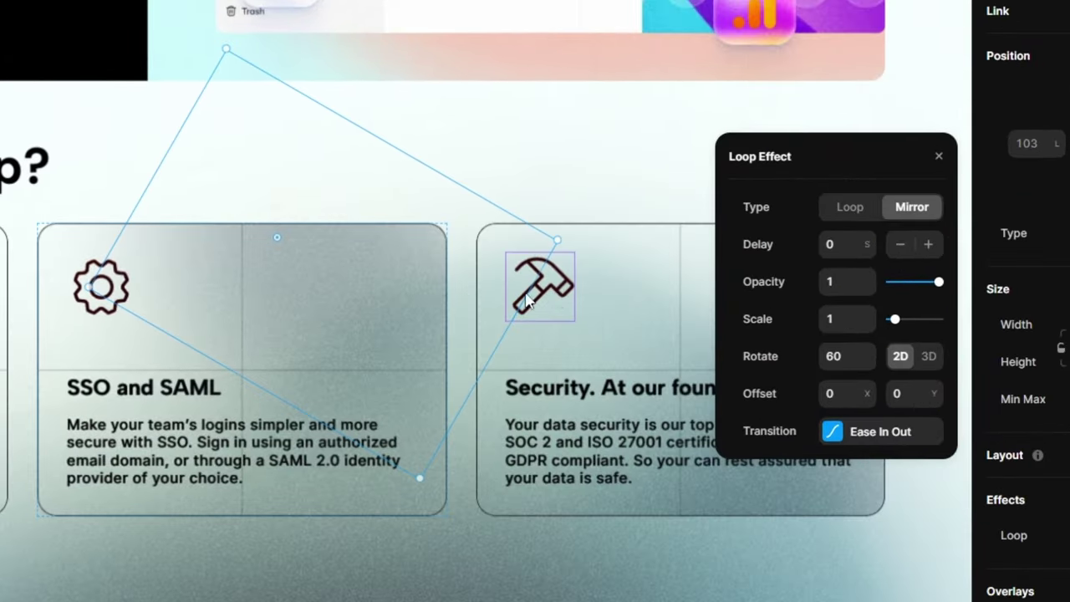
pyautogui.click(526, 301)
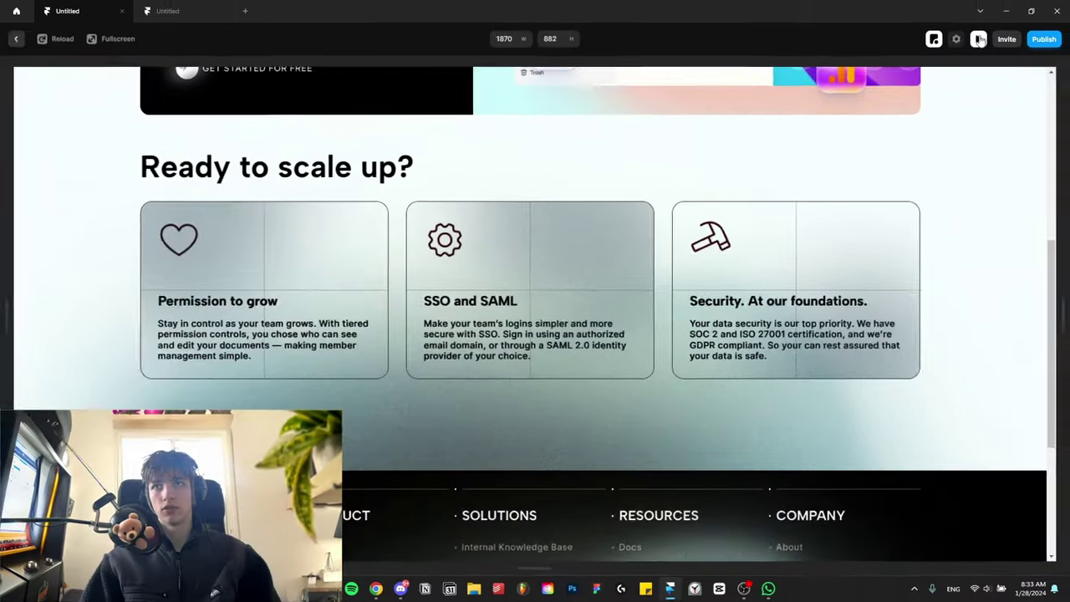
pyautogui.press('Escape')
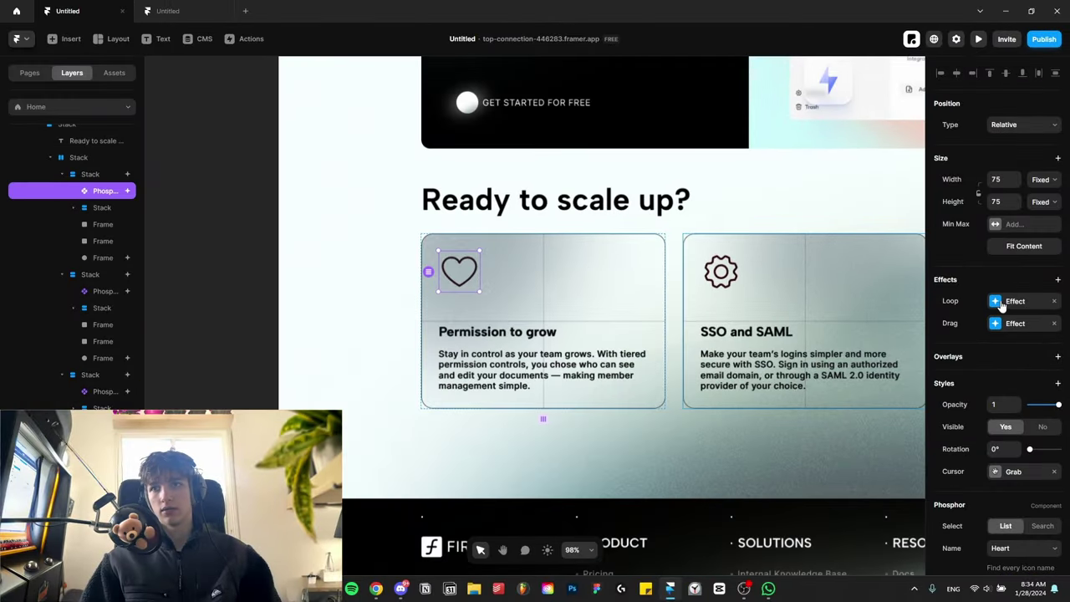
# Inspect the heart icon's loop effect settings and preview the draggable card and the "Get started for free" button
pyautogui.click(1001, 302)
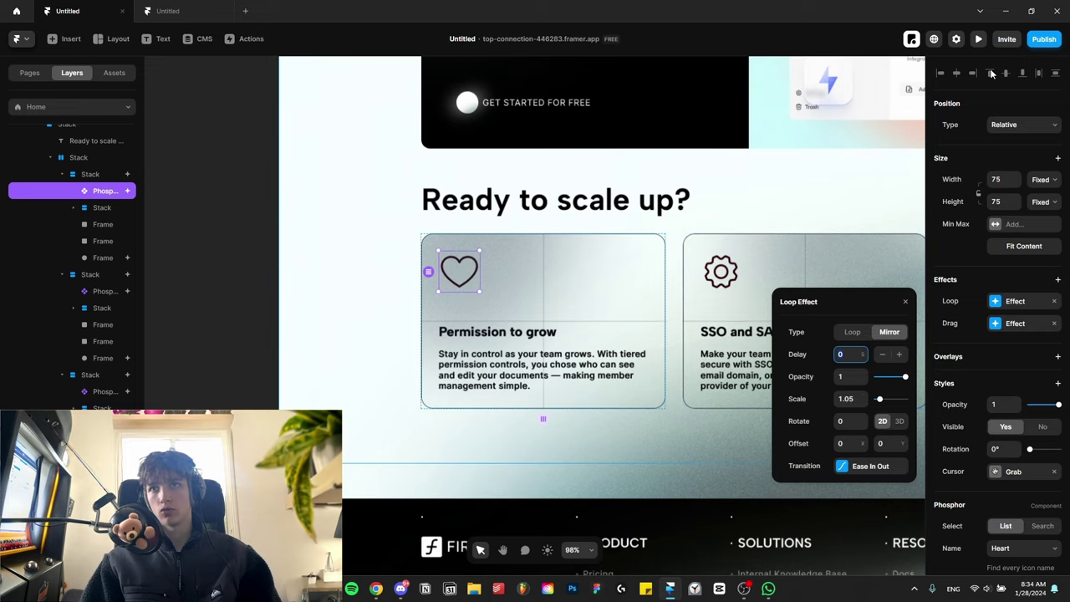
pyautogui.click(980, 42)
pyautogui.scroll(-5, 186, 235)
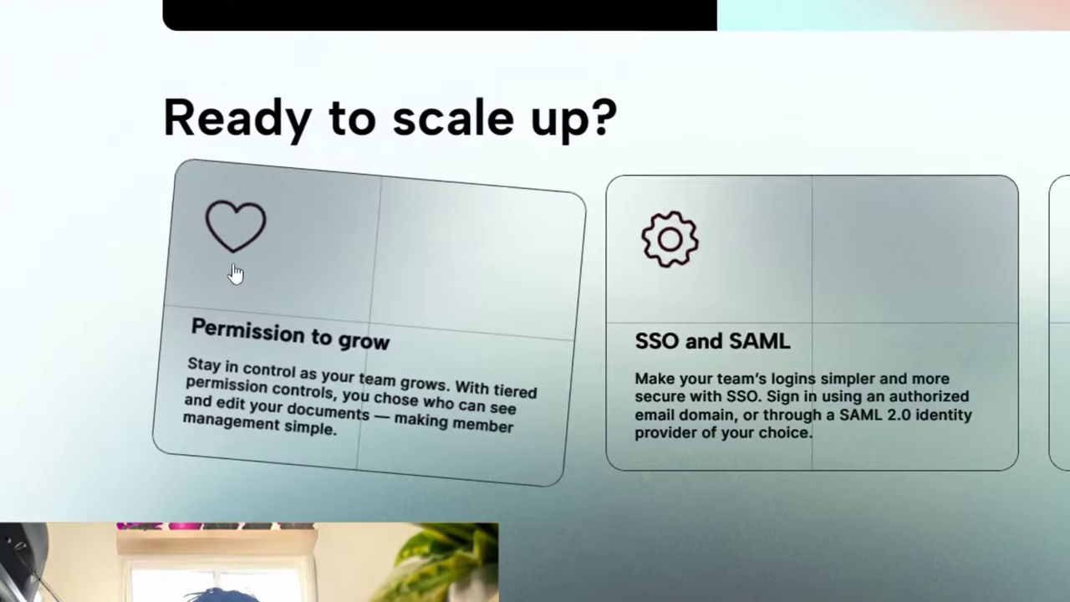
pyautogui.scroll(-5, 153, 303)
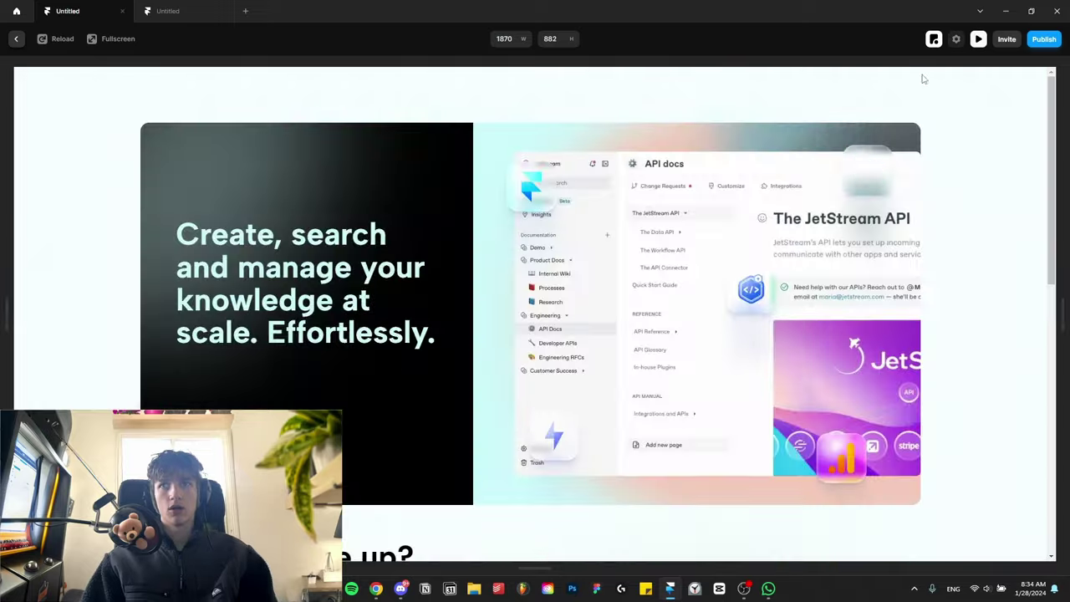
pyautogui.scroll(-2, 275, 341)
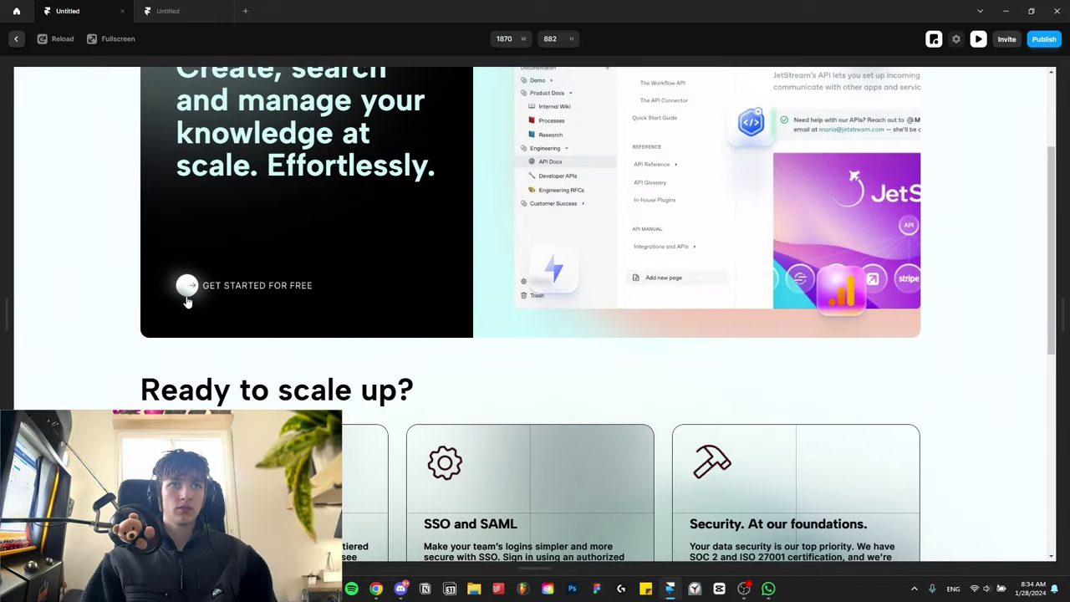
pyautogui.press('Escape')
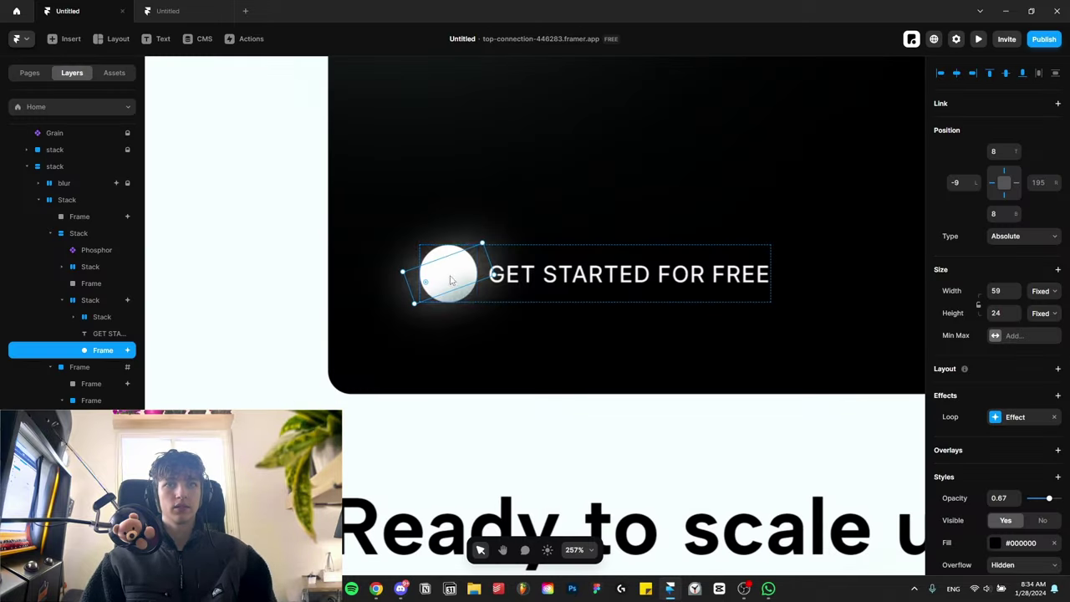
# Select the arrow icon inside the "Get started for free" circle and open its loop effect settings
pyautogui.click(445, 253)
pyautogui.click(83, 333)
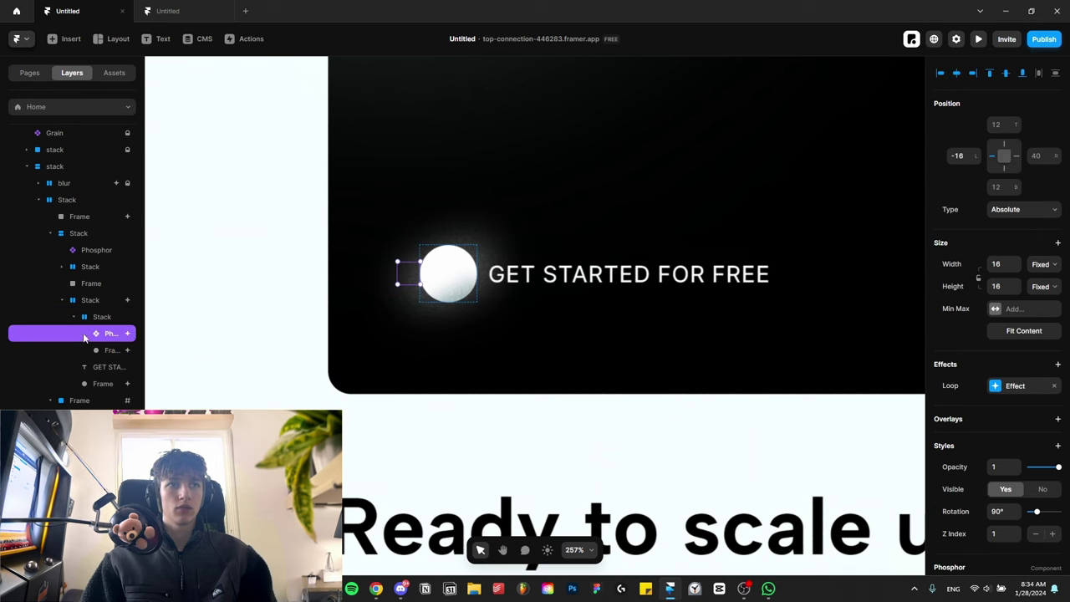
pyautogui.click(1015, 385)
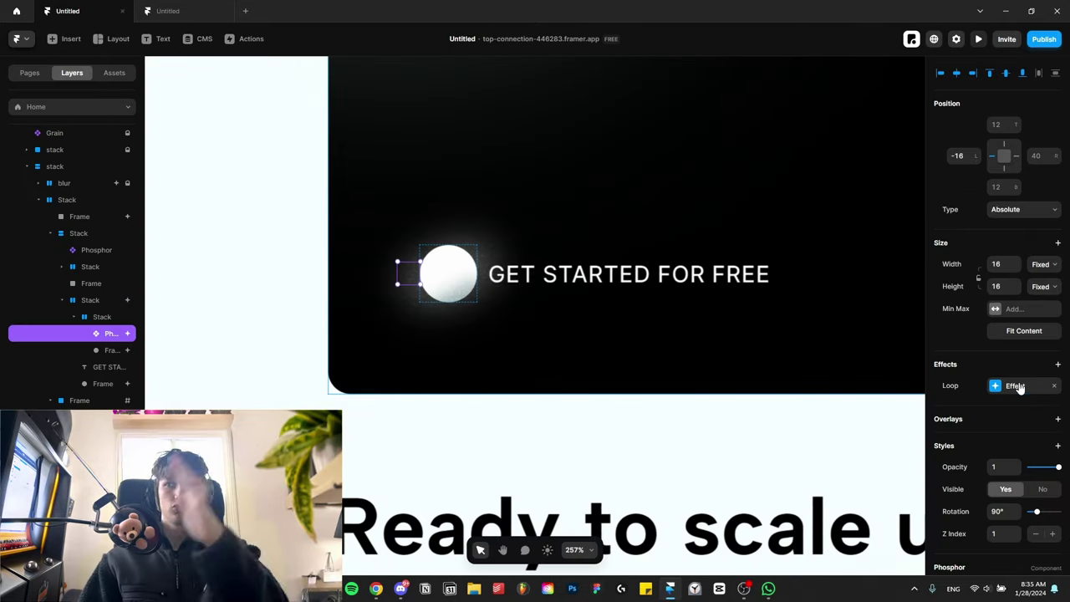
pyautogui.click(1016, 386)
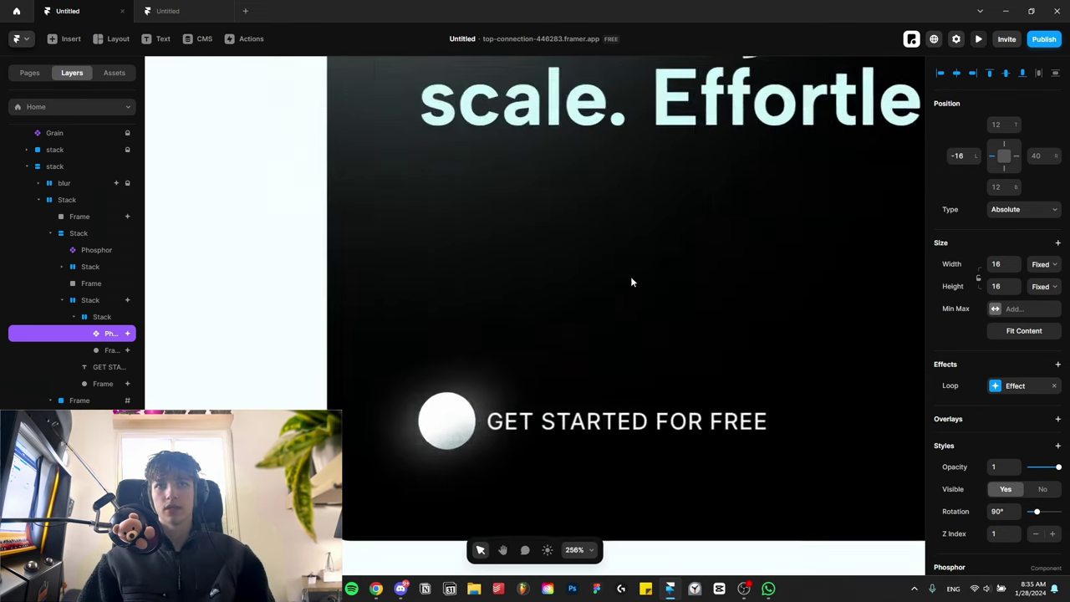
pyautogui.scroll(-5, 538, 358)
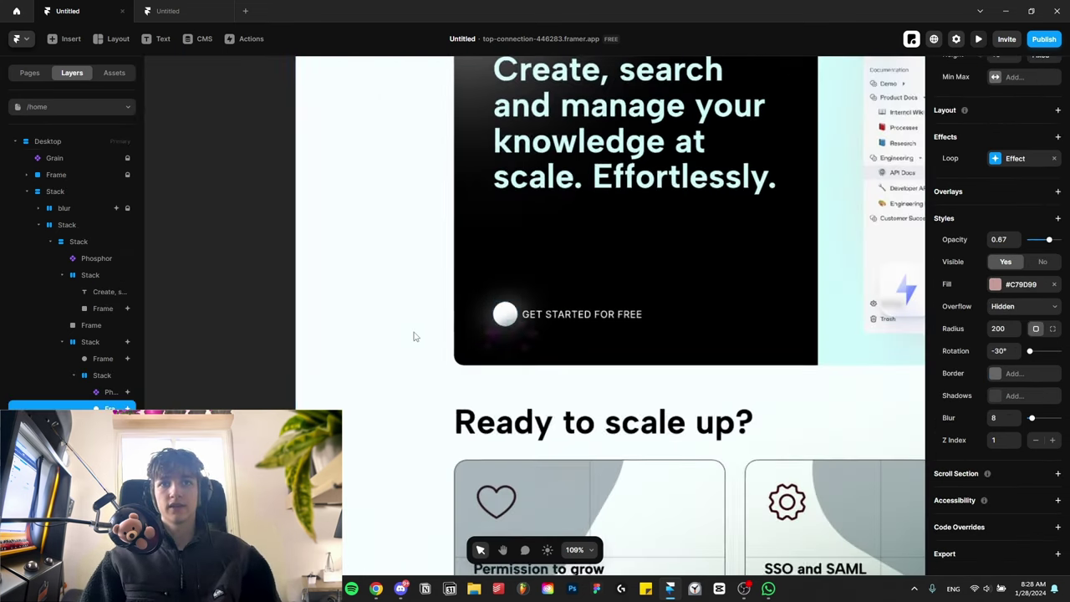
pyautogui.click(398, 335)
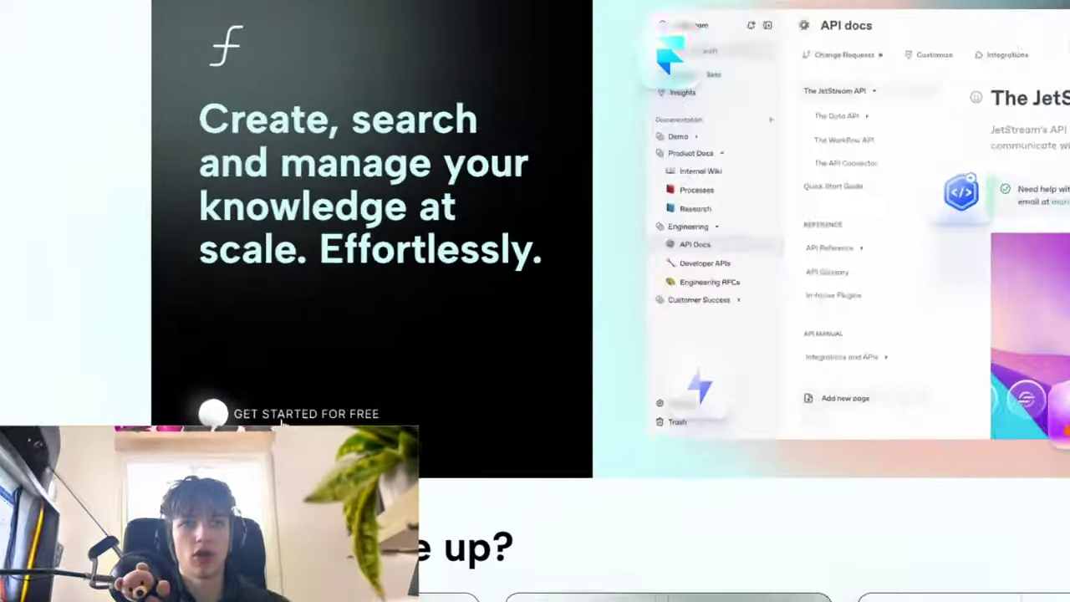
# Preview the hero section and the hover rotation of the "Ready to scale up?" cards
pyautogui.scroll(1, 962, 153)
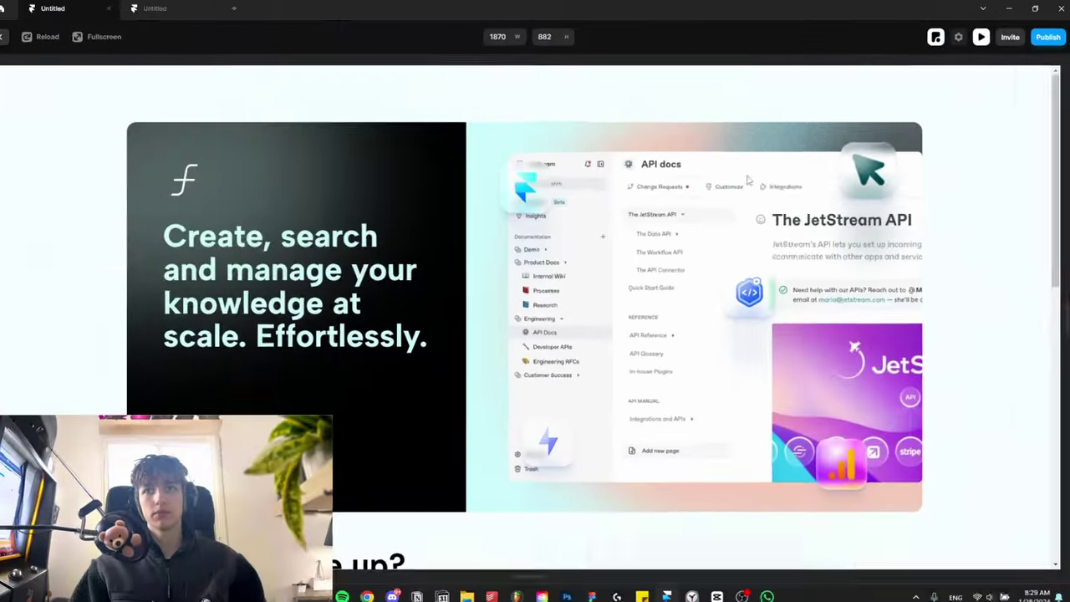
pyautogui.scroll(-5, 378, 285)
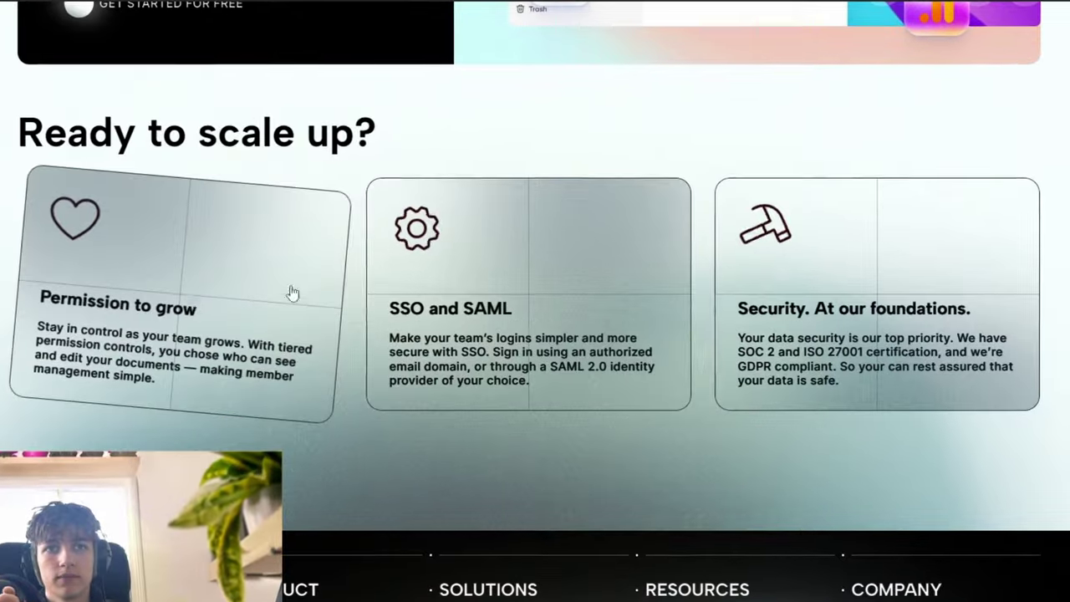
pyautogui.scroll(5, 317, 204)
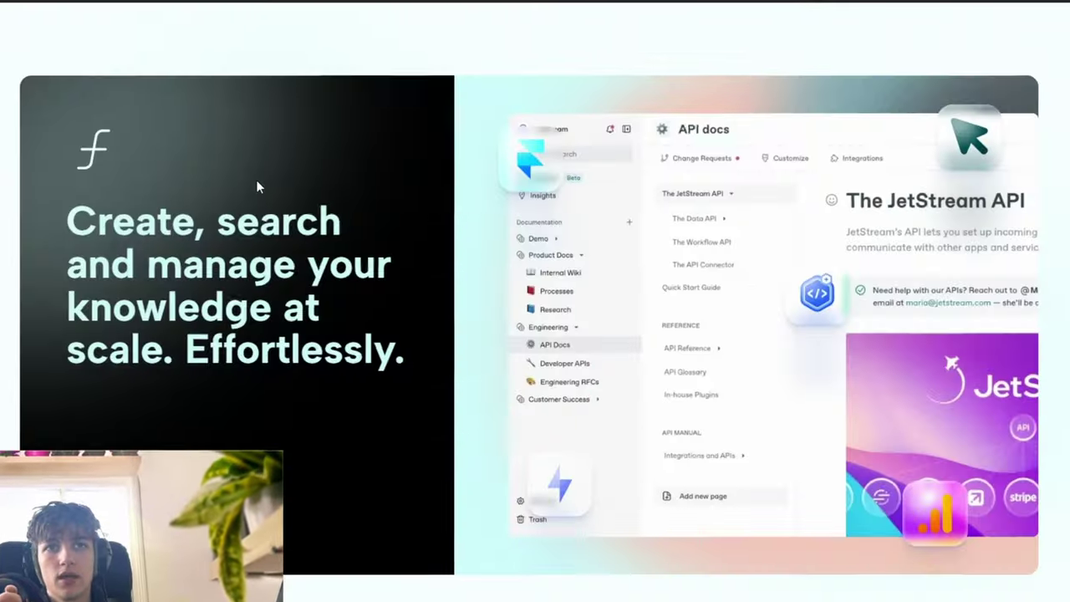
pyautogui.scroll(-4, 451, 191)
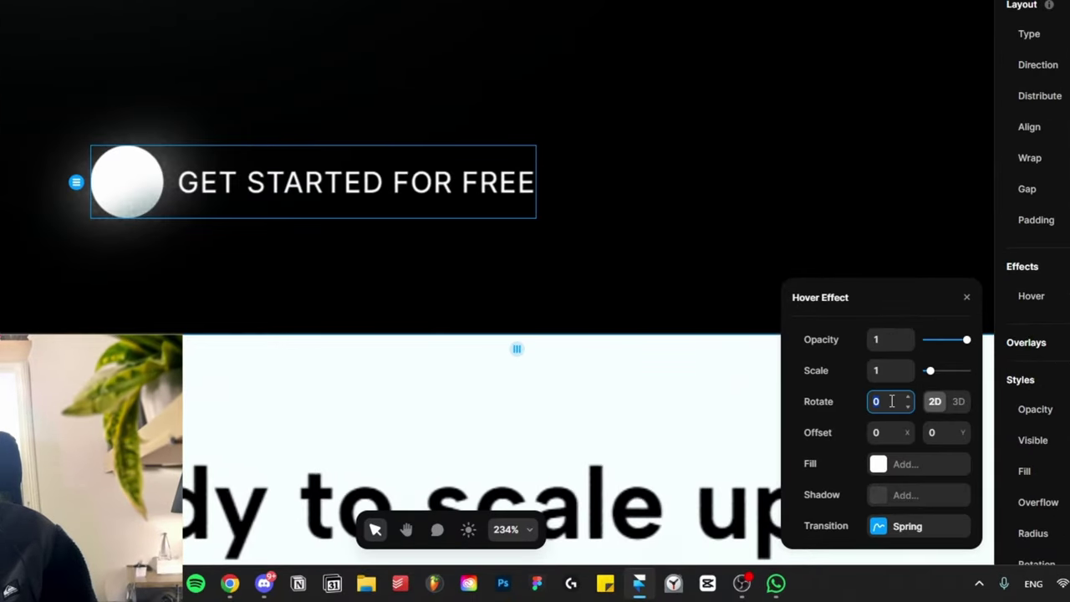
# Try a rotation and a horizontal offset of 40 in the "Get started for free" button's hover effect
pyautogui.hotkey('shift', 'Up')
pyautogui.hotkey('shift', 'Up')
pyautogui.hotkey('shift', 'Up')
pyautogui.hotkey('shift', 'Up')
pyautogui.hotkey('shift', 'Up')
pyautogui.click(894, 431)
pyautogui.hotkey('shift', 'Up')
pyautogui.hotkey('shift', 'Up')
pyautogui.hotkey('shift', 'Up')
pyautogui.hotkey('shift', 'Up')
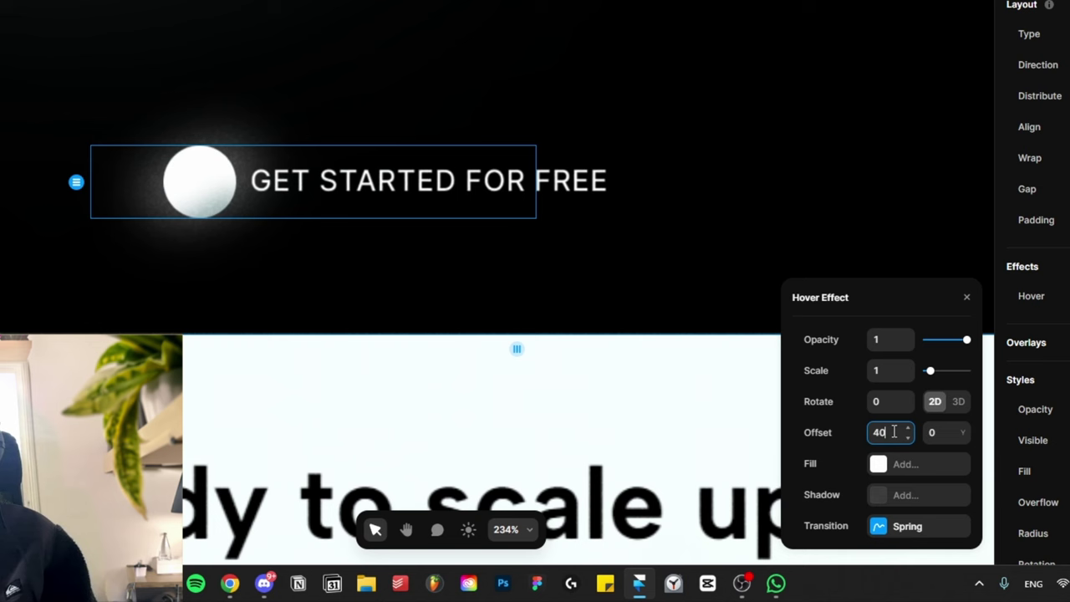
# Set the button's hover effect to an offset of -80 X and -30 Y with a scale of 3.1
pyautogui.press('BackSpace')
pyautogui.press('BackSpace')
pyautogui.write('-80')
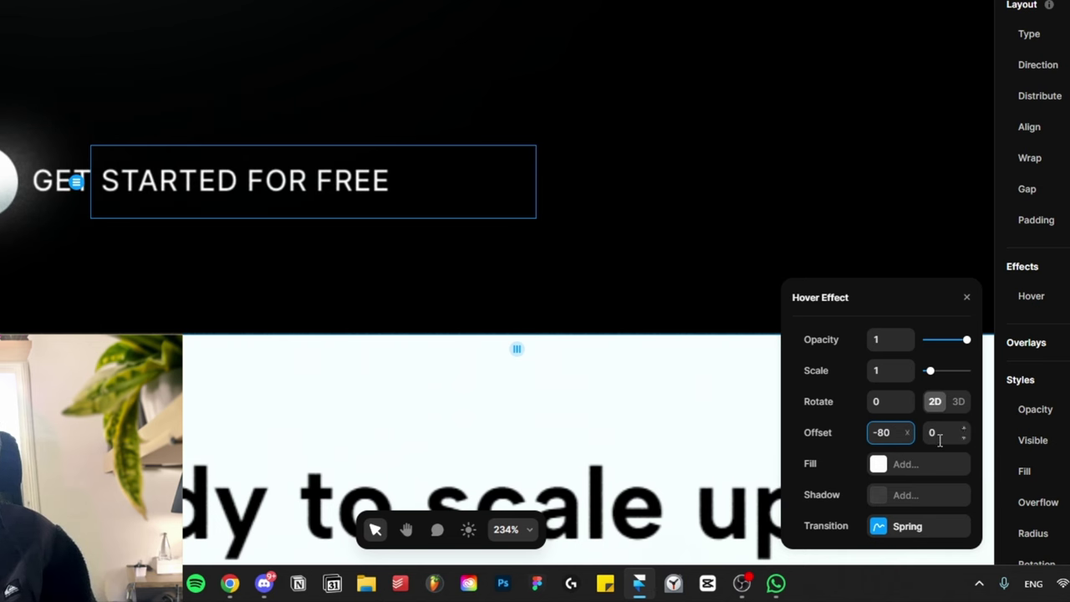
pyautogui.write('-30')
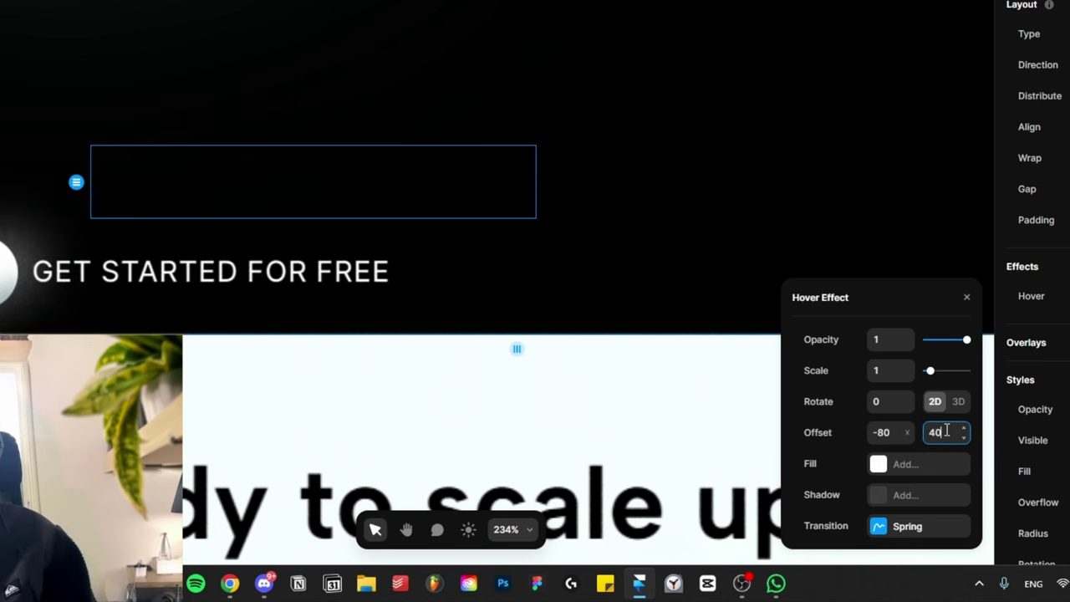
pyautogui.click(940, 372)
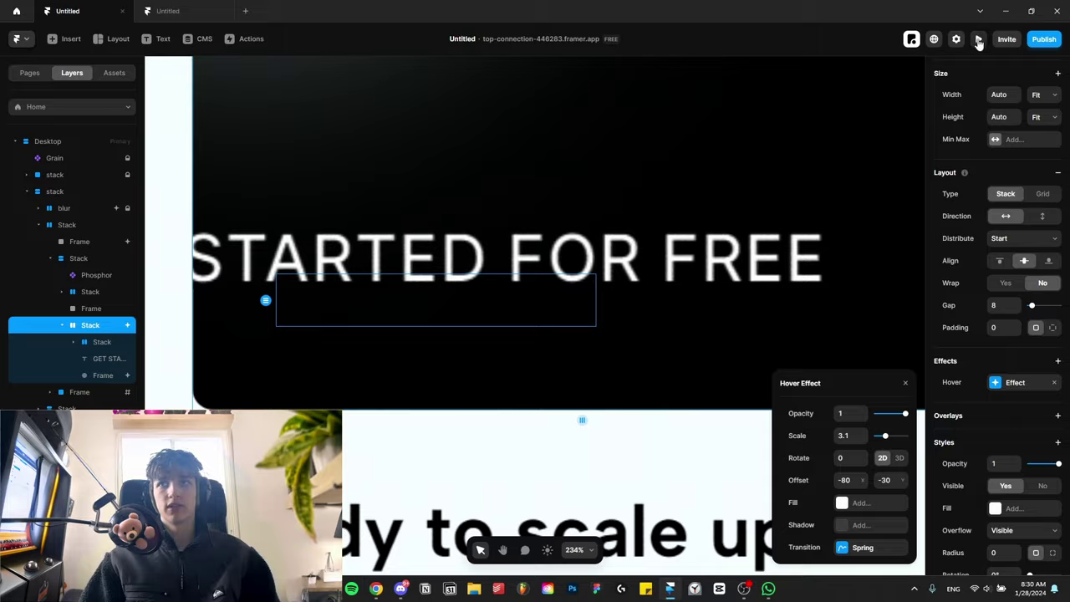
# Change the button's hover transition to Ease In Out with a time of 4.4 s and preview the hover
pyautogui.click(979, 39)
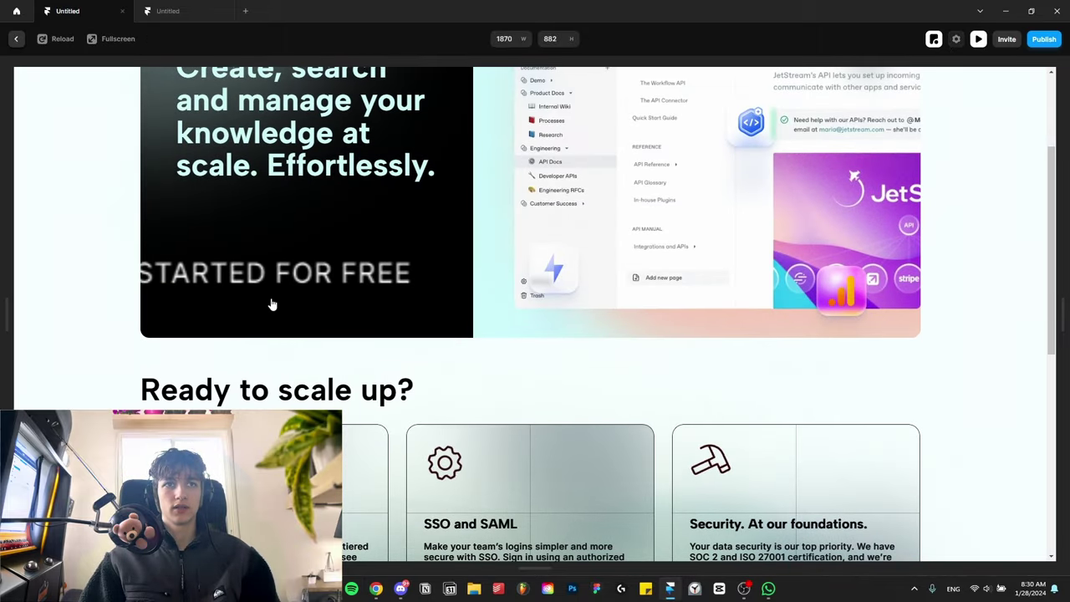
pyautogui.click(975, 40)
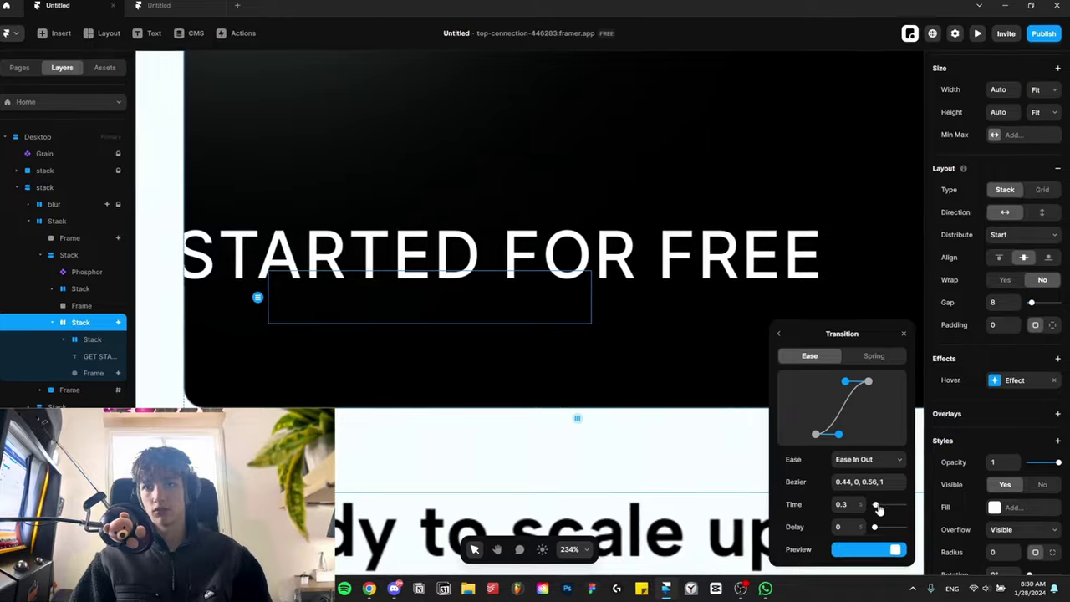
pyautogui.moveTo(876, 505); pyautogui.dragTo(889, 506)
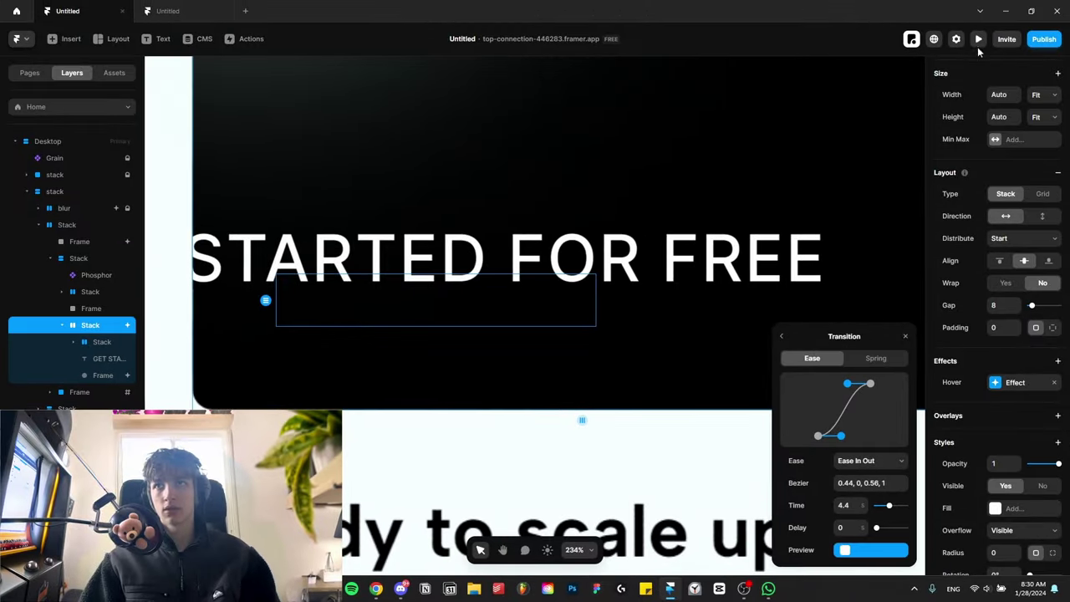
pyautogui.click(977, 41)
pyautogui.scroll(-1, 318, 344)
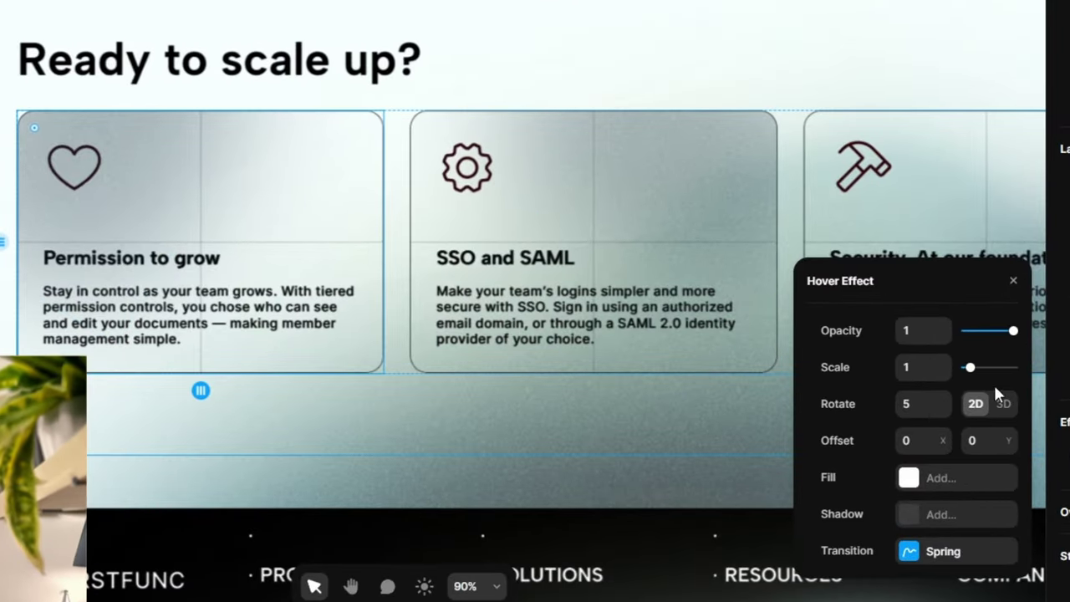
# Select the "SSO and SAML" card to inspect its hover effect and preview the cards' hover rotation
pyautogui.click(438, 126)
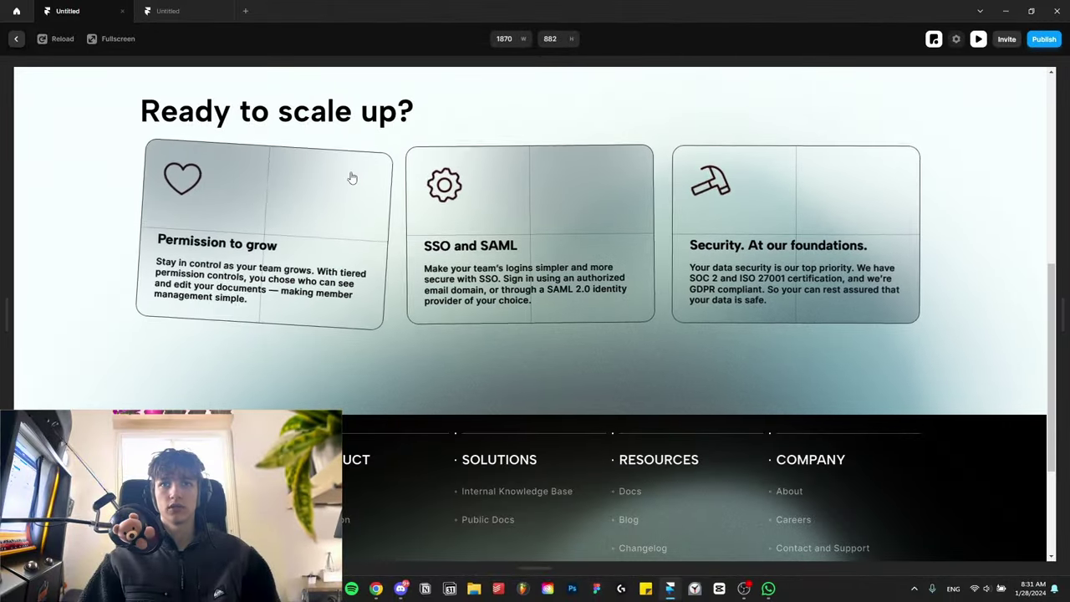
pyautogui.scroll(3, 602, 199)
pyautogui.press('Escape')
pyautogui.scroll(-4, 469, 260)
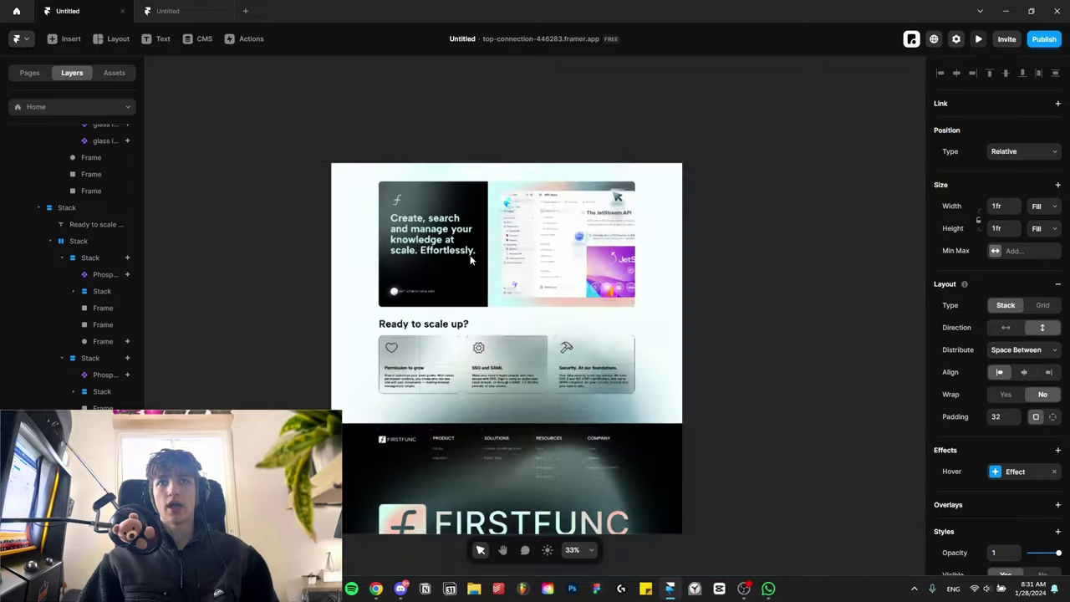
# Select the blue Framer logo glass icon on the hero mockup to inspect its hover and drag effects, and preview the page
pyautogui.scroll(5, 574, 190)
pyautogui.click(396, 231)
pyautogui.scroll(1, 716, 253)
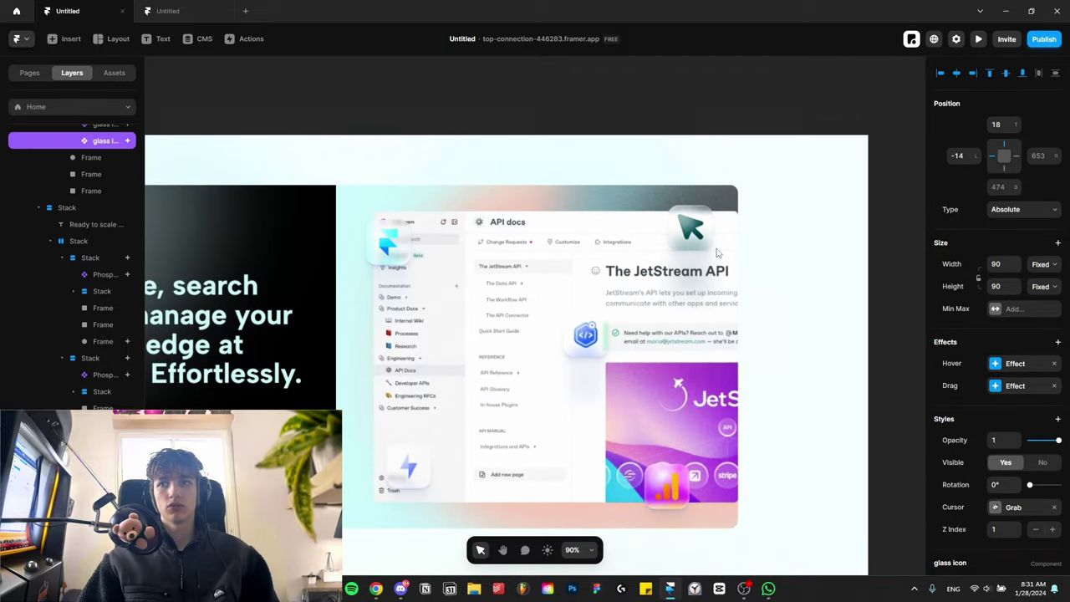
pyautogui.click(977, 38)
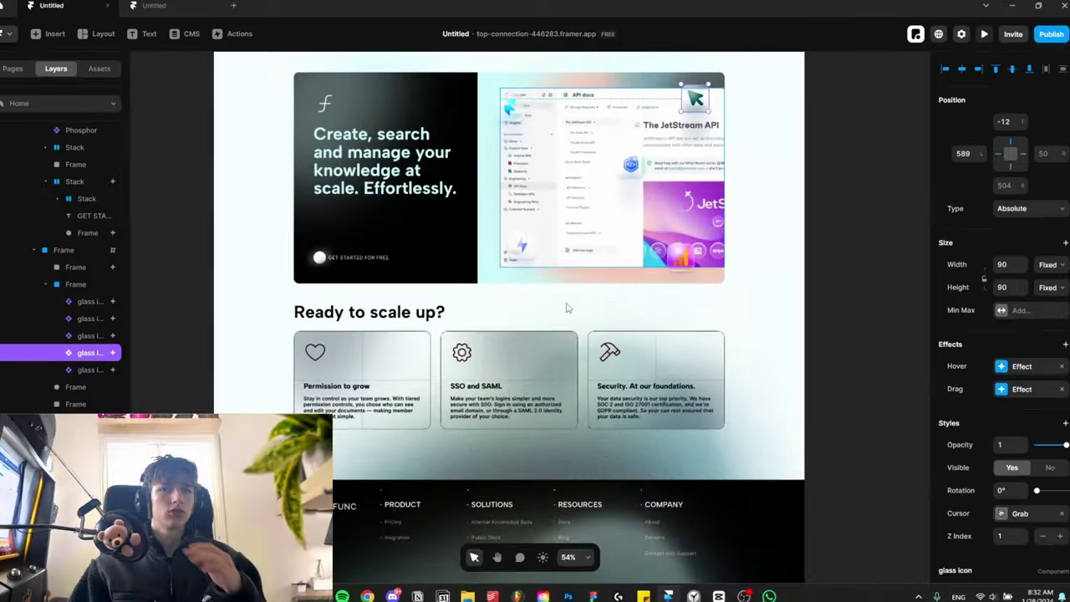
# Look over the landing page and preview its grain overlay
pyautogui.scroll(-5, 571, 301)
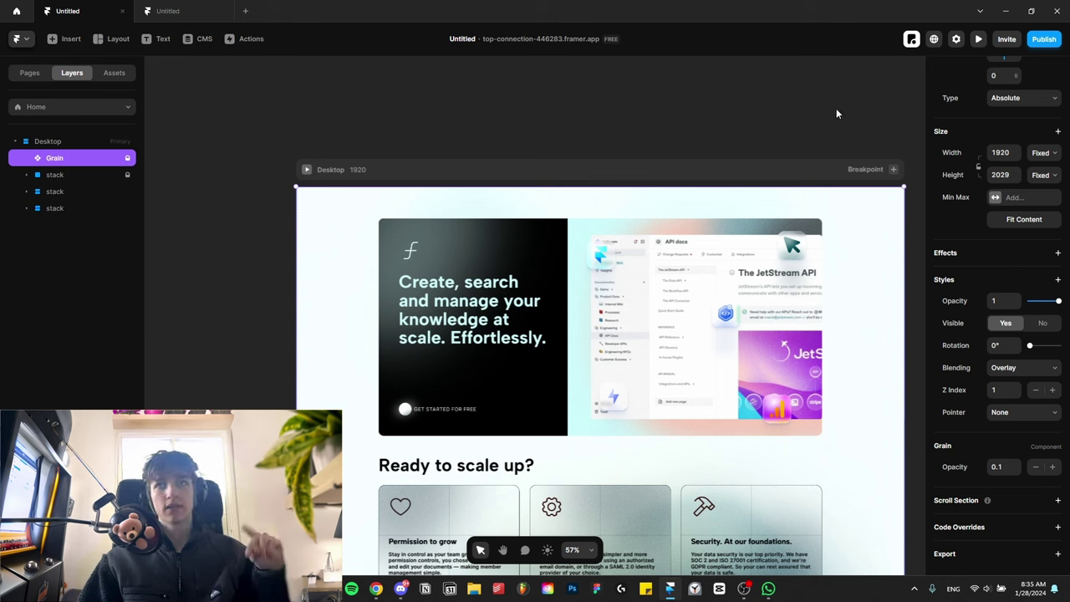
pyautogui.click(978, 40)
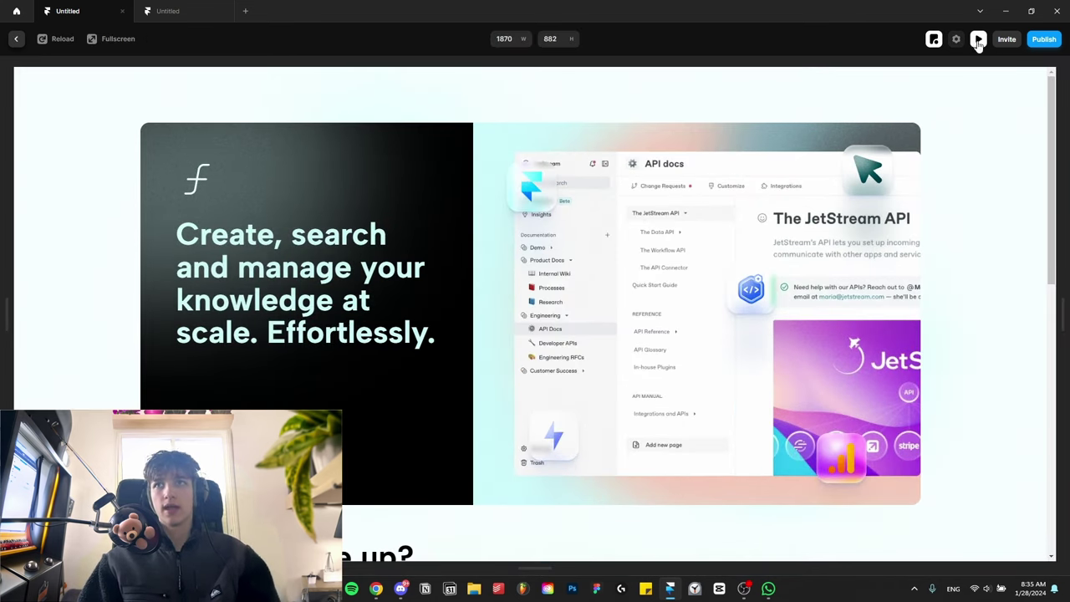
pyautogui.click(978, 41)
# Switch the Grain layer to Normal blending with grain opacity 1 and examine the noise over the page
pyautogui.click(1003, 381)
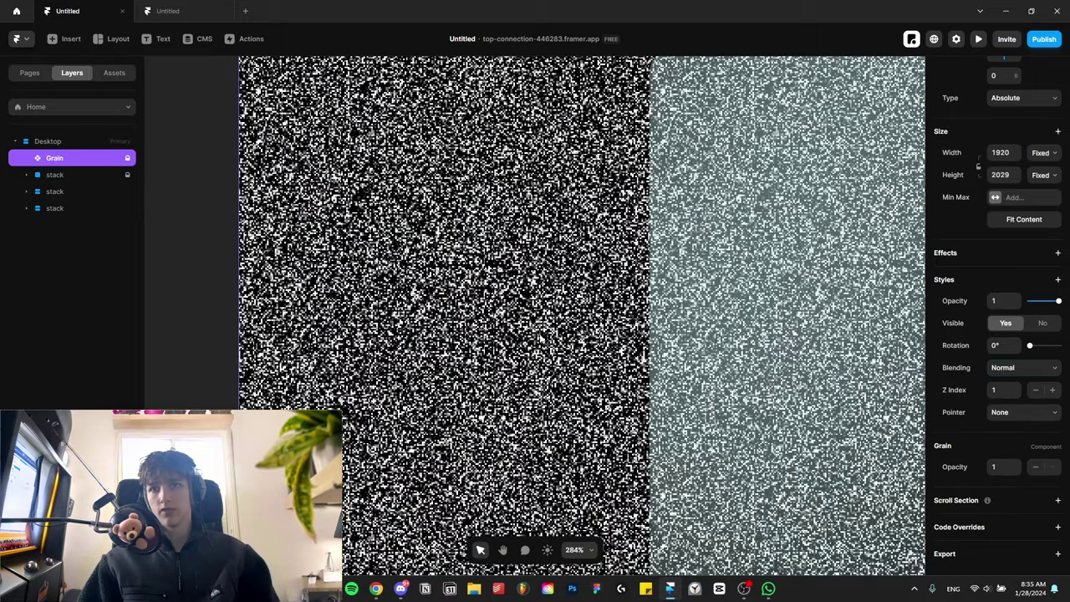
pyautogui.scroll(-5, 416, 287)
pyautogui.scroll(-2, 614, 275)
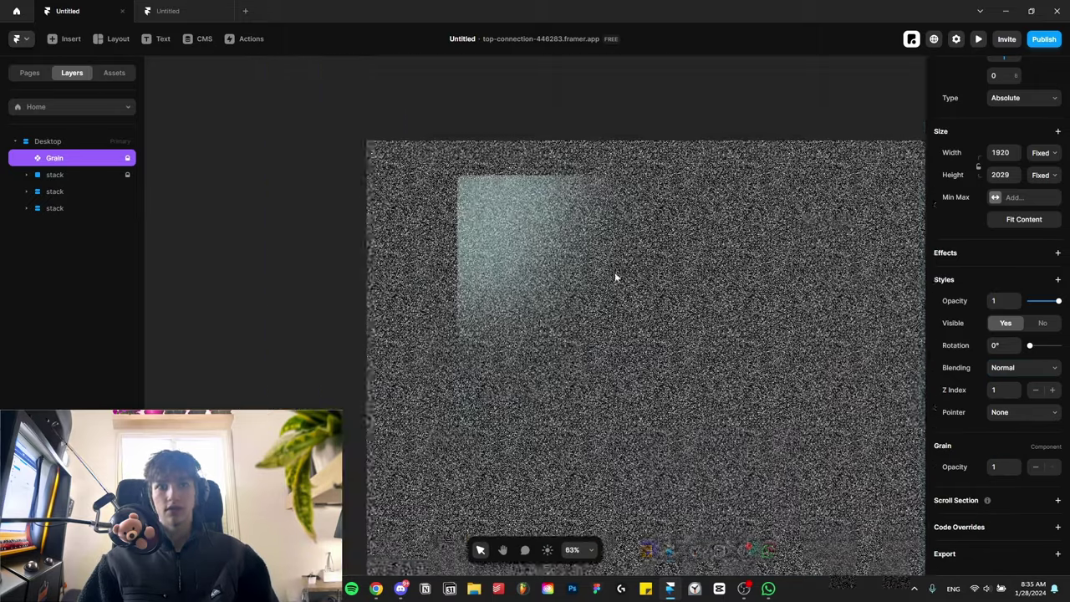
pyautogui.scroll(-3, 538, 246)
pyautogui.scroll(3, 794, 330)
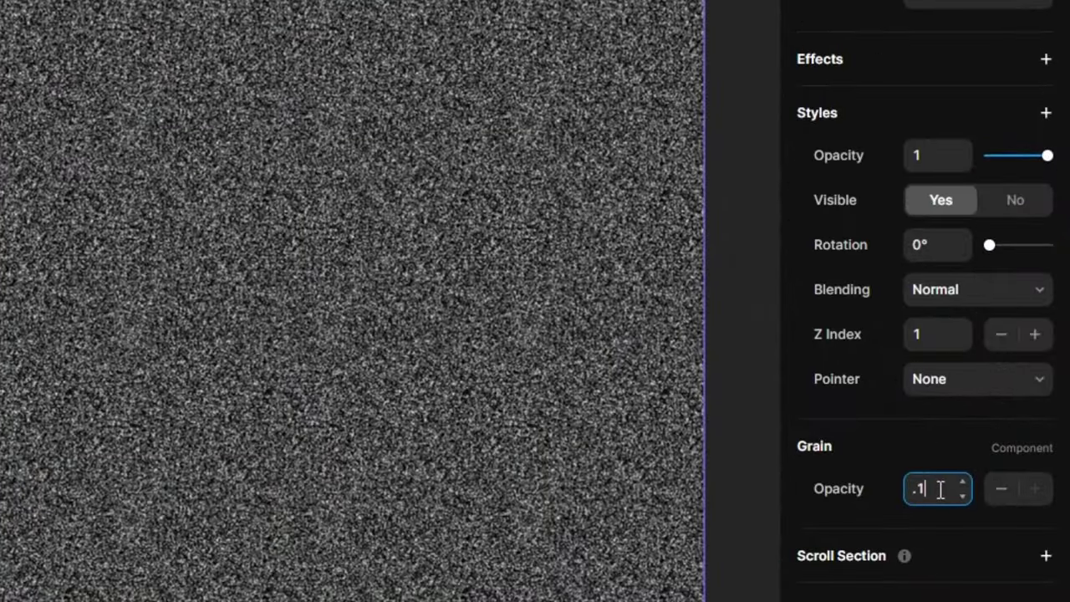
# Set the Grain layer's grain opacity to 0.1 and its blending to Overlay
pyautogui.press('Return')
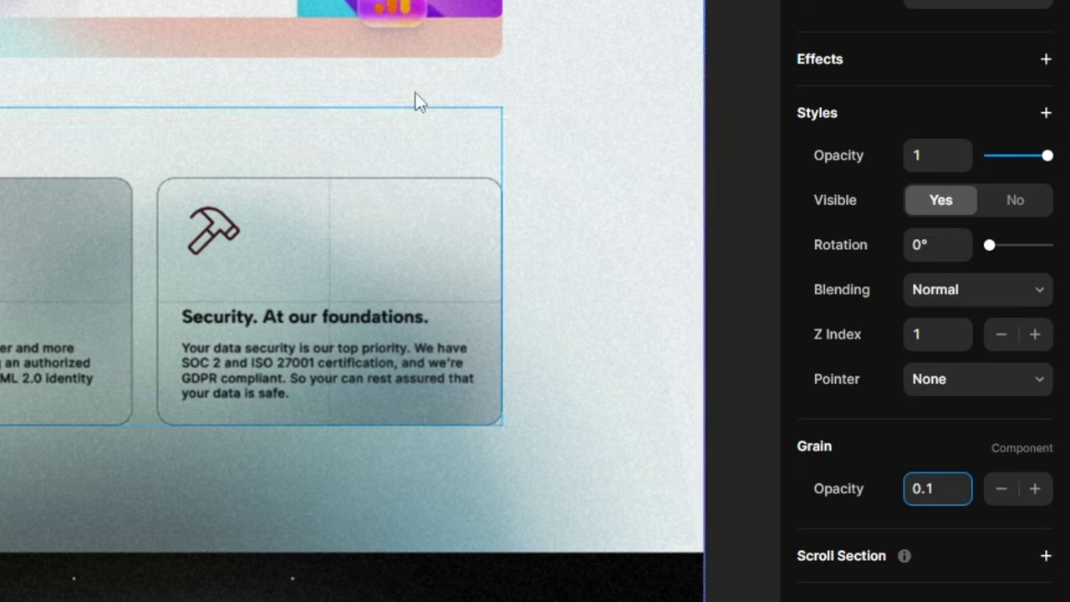
pyautogui.scroll(5, 418, 100)
pyautogui.click(955, 294)
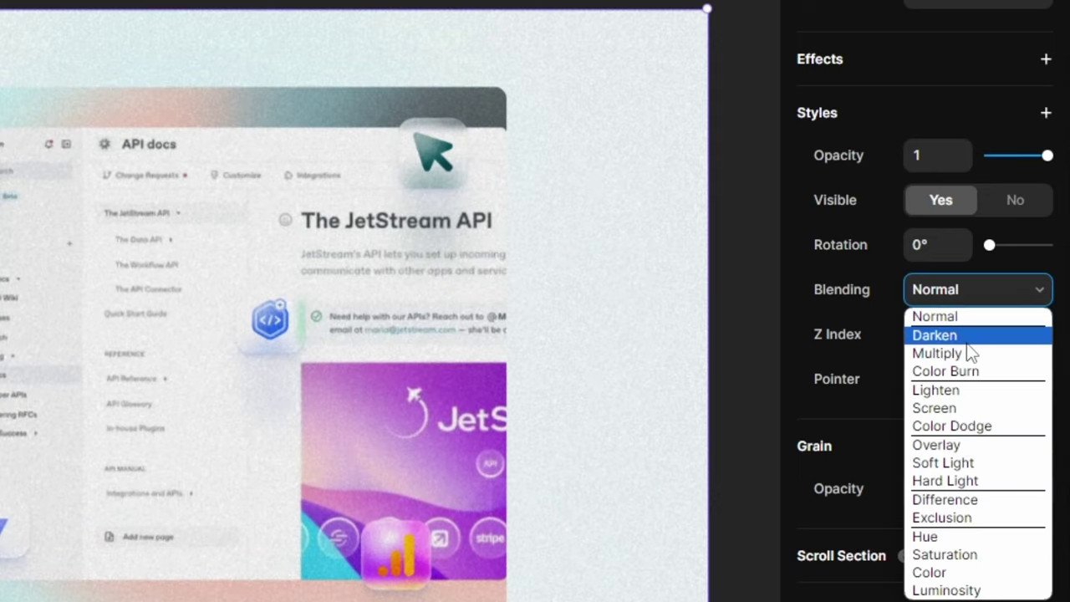
pyautogui.click(963, 446)
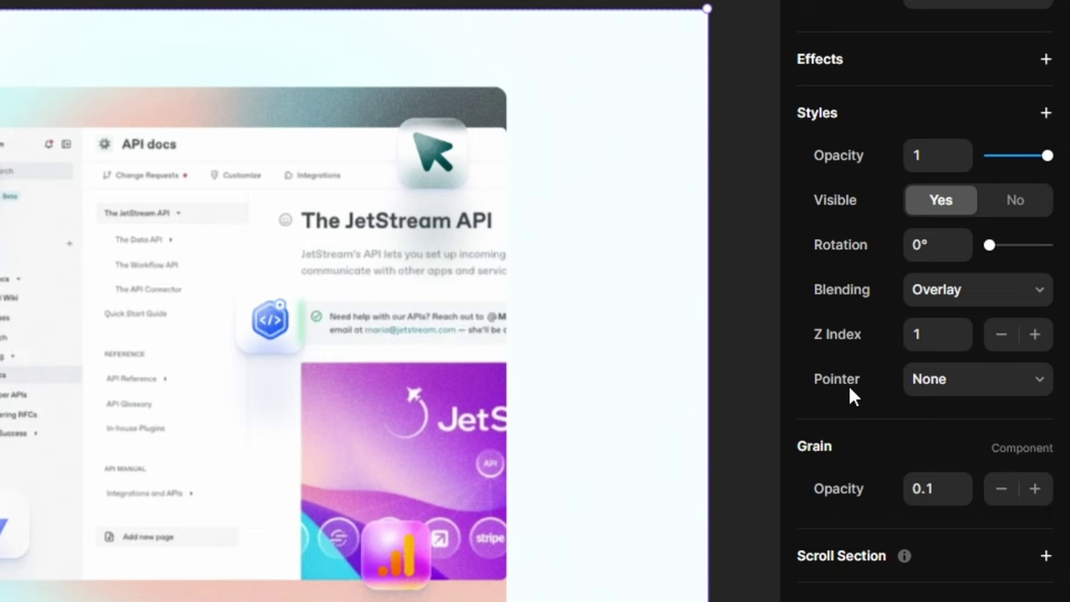
# Remove and re-add the Pointer Events style on the Grain layer, and set its pointer to Auto
pyautogui.click(884, 478)
pyautogui.click(879, 148)
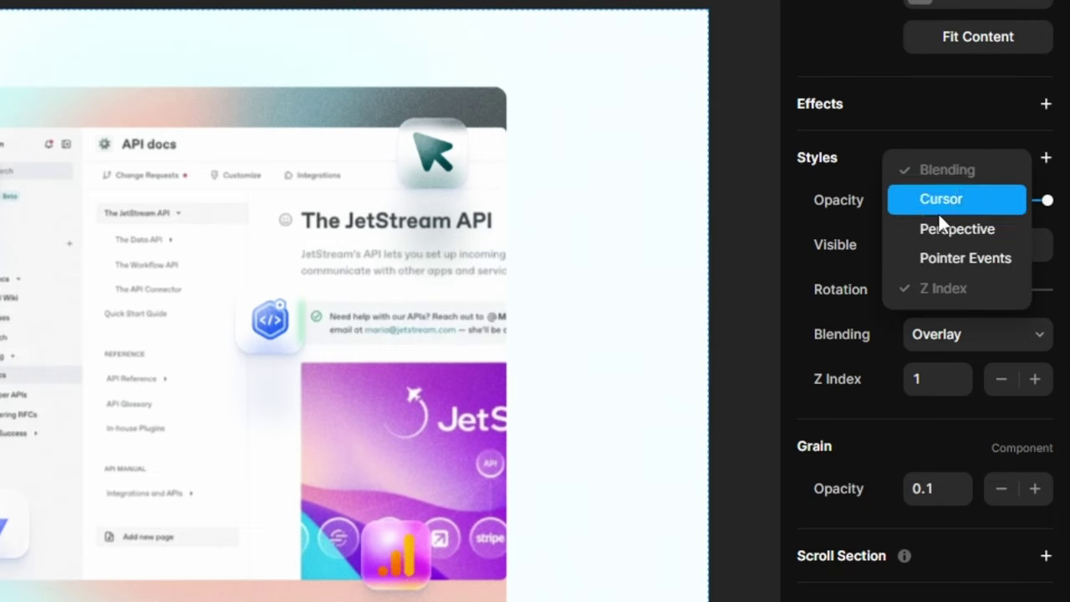
pyautogui.click(974, 259)
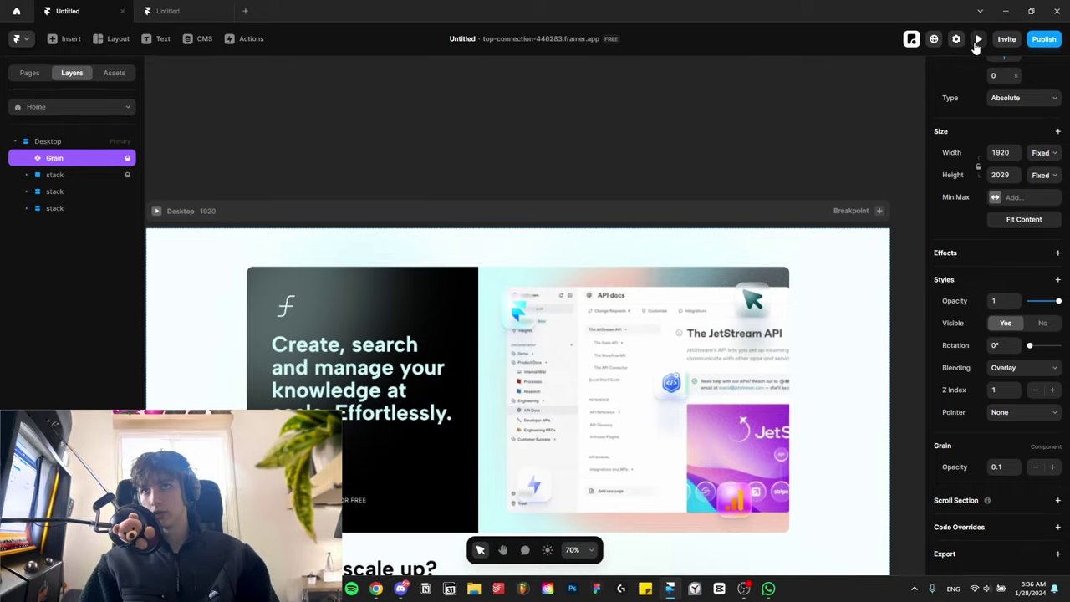
pyautogui.click(1022, 411)
pyautogui.click(1021, 430)
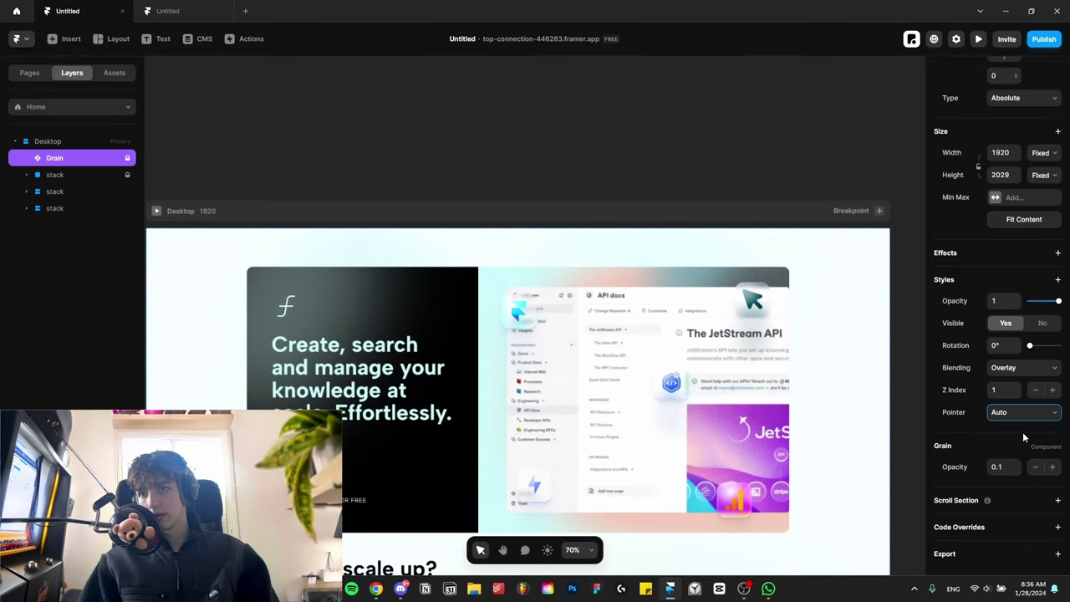
# Preview the page and test selecting the hero heading text through the grain overlay
pyautogui.click(978, 40)
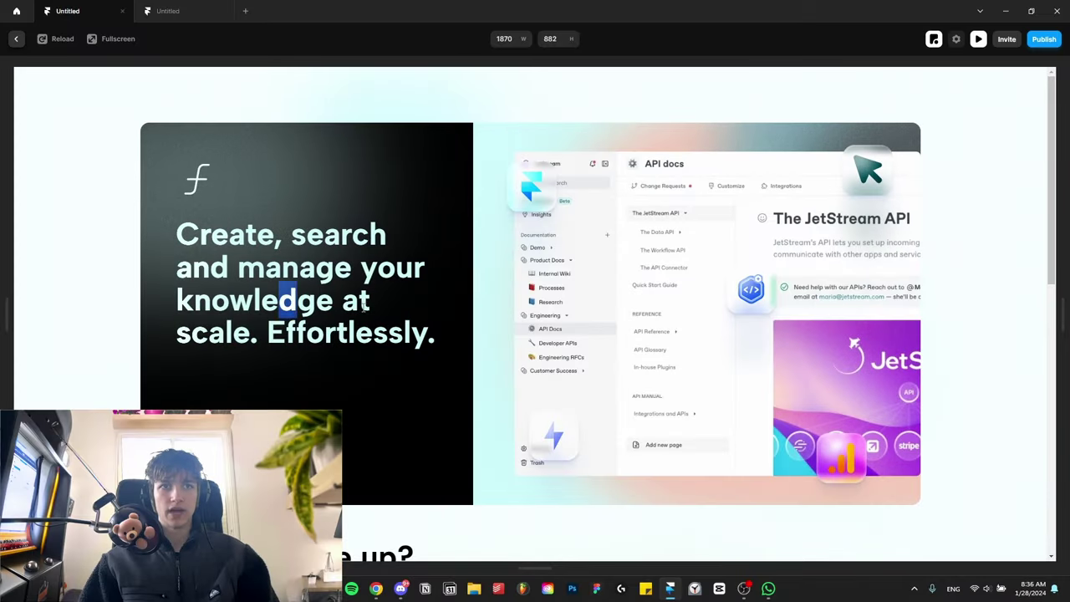
pyautogui.moveTo(364, 307); pyautogui.dragTo(475, 348)
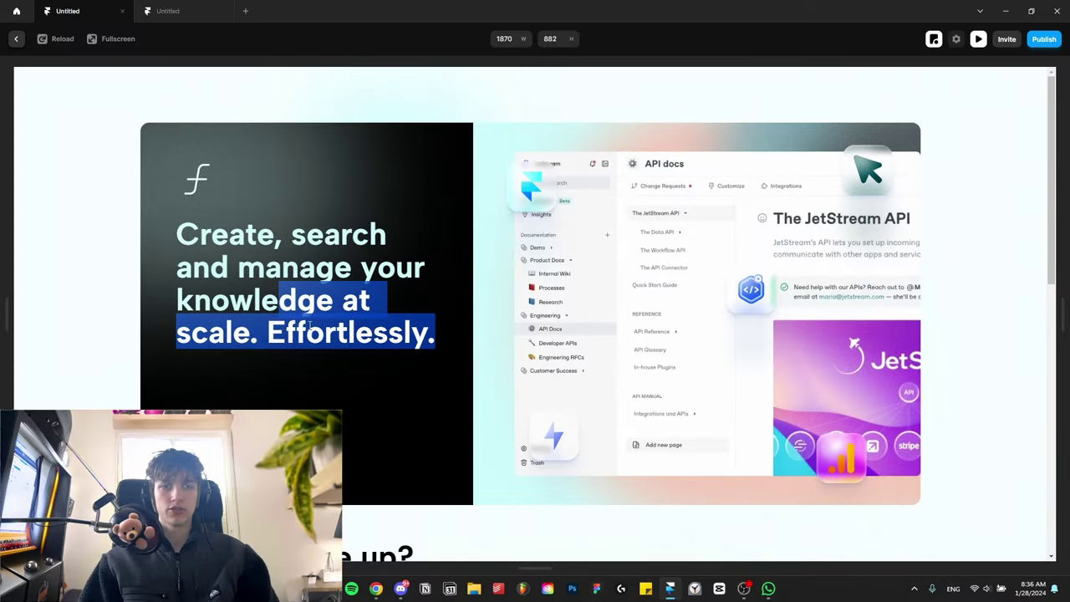
pyautogui.click(329, 222)
# Go down to the footer in the preview and reload it to watch the footer's appear animation
pyautogui.scroll(-15, 679, 287)
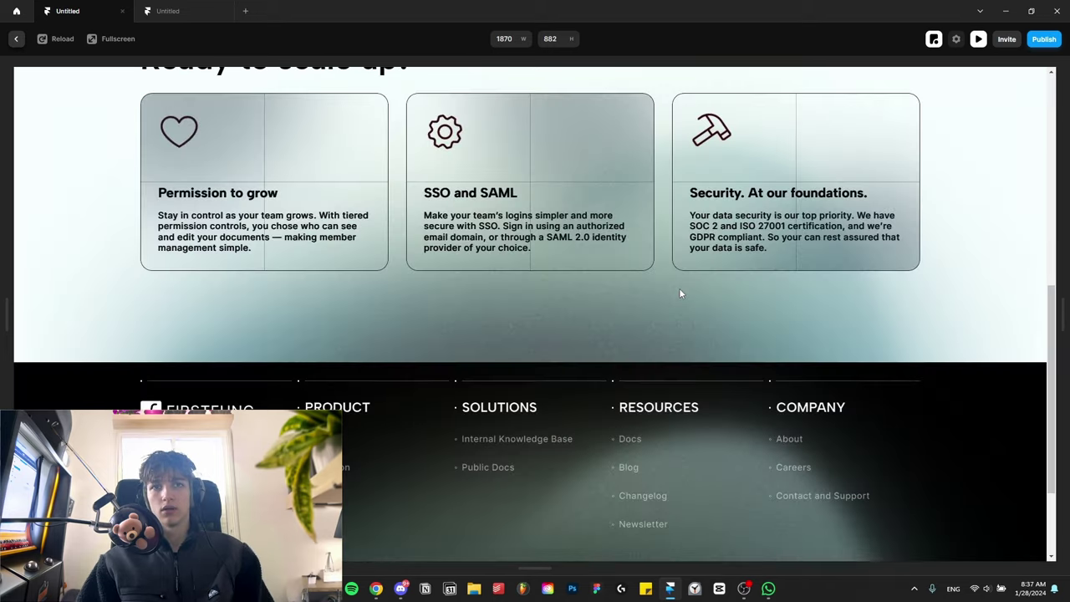
pyautogui.click(40, 39)
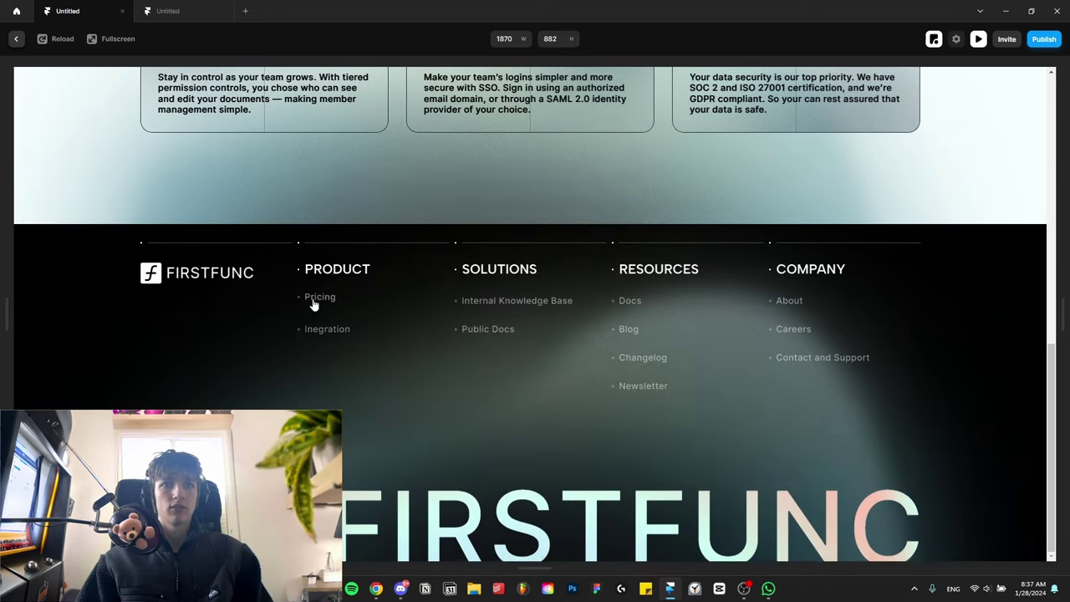
pyautogui.click(63, 39)
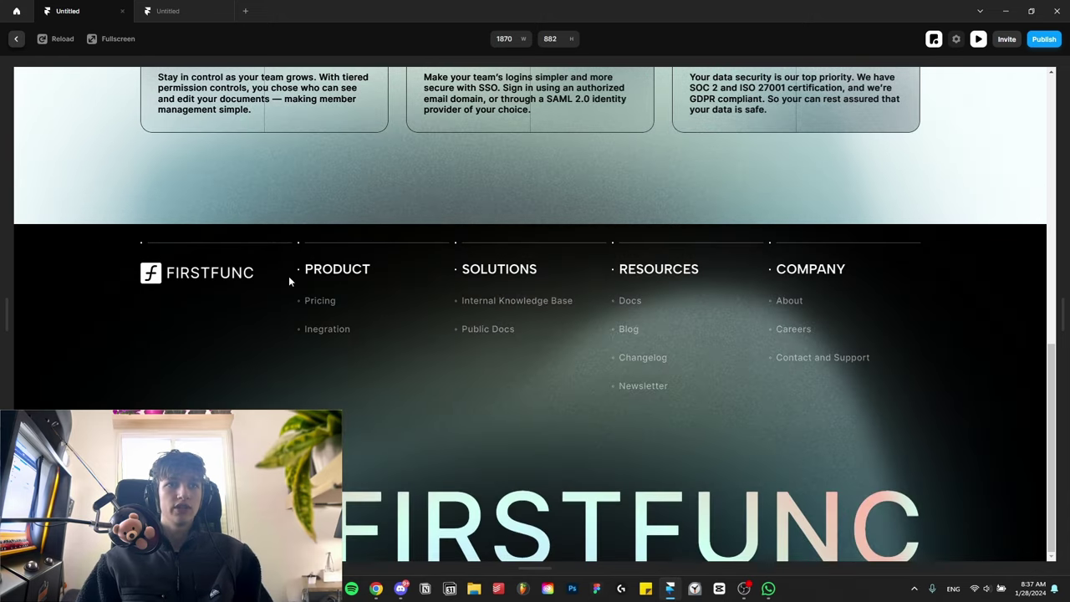
# Return to the canvas, select the footer's FIRSTFUNC logo stack and inspect its appear effect's spring transition
pyautogui.click(978, 39)
pyautogui.scroll(-3, 598, 313)
pyautogui.keyDown('ctrl'); pyautogui.scroll(-5, 585, 314); pyautogui.keyUp('ctrl')
pyautogui.scroll(-3, 502, 316)
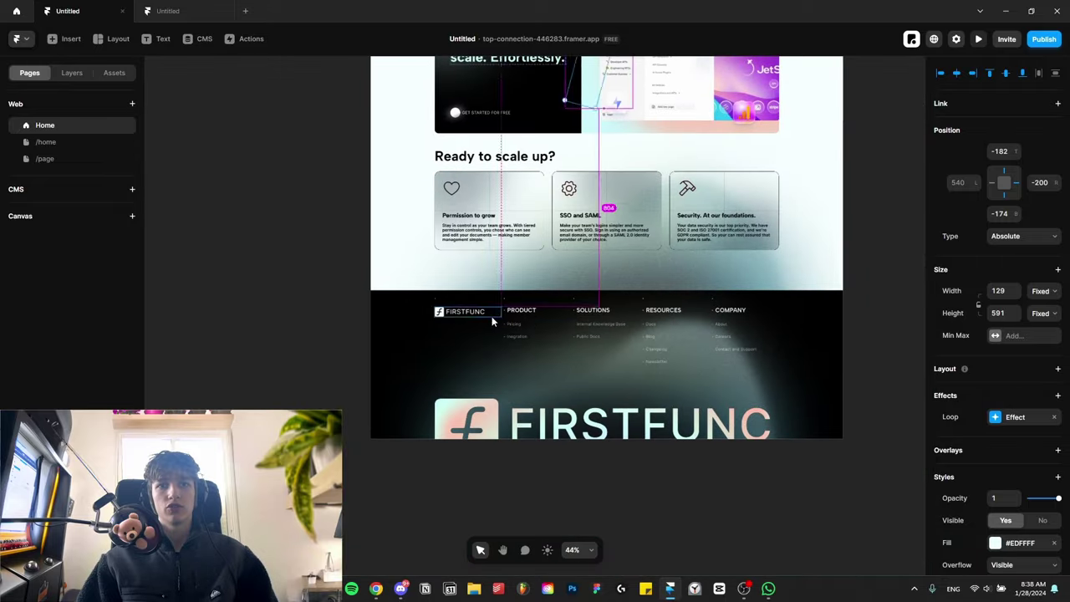
pyautogui.keyDown('ctrl'); pyautogui.scroll(5, 491, 316); pyautogui.keyUp('ctrl')
pyautogui.click(478, 266)
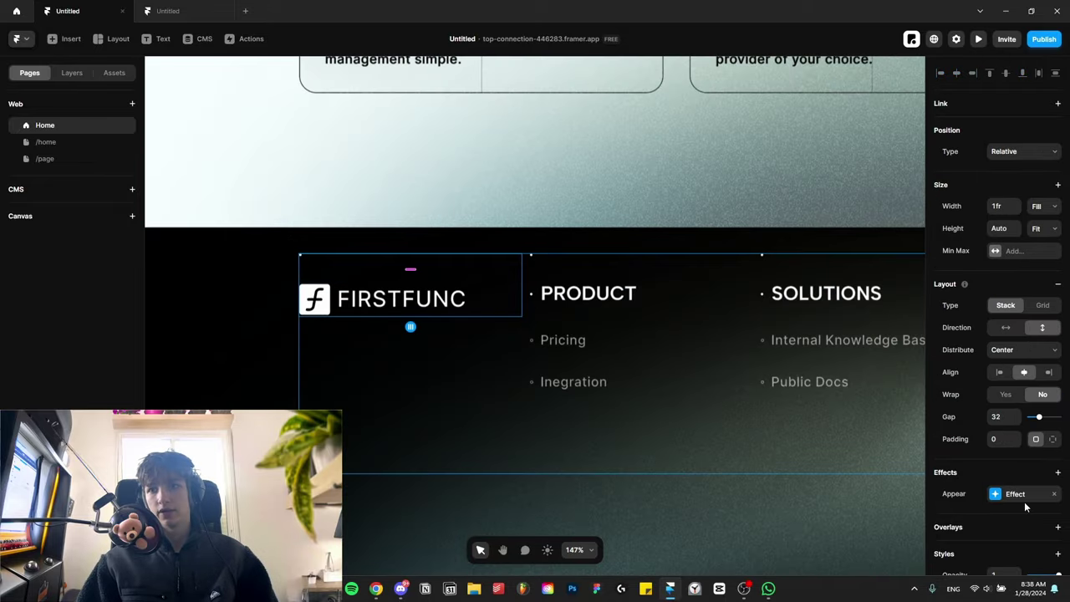
pyautogui.click(1024, 495)
pyautogui.click(858, 549)
pyautogui.click(869, 551)
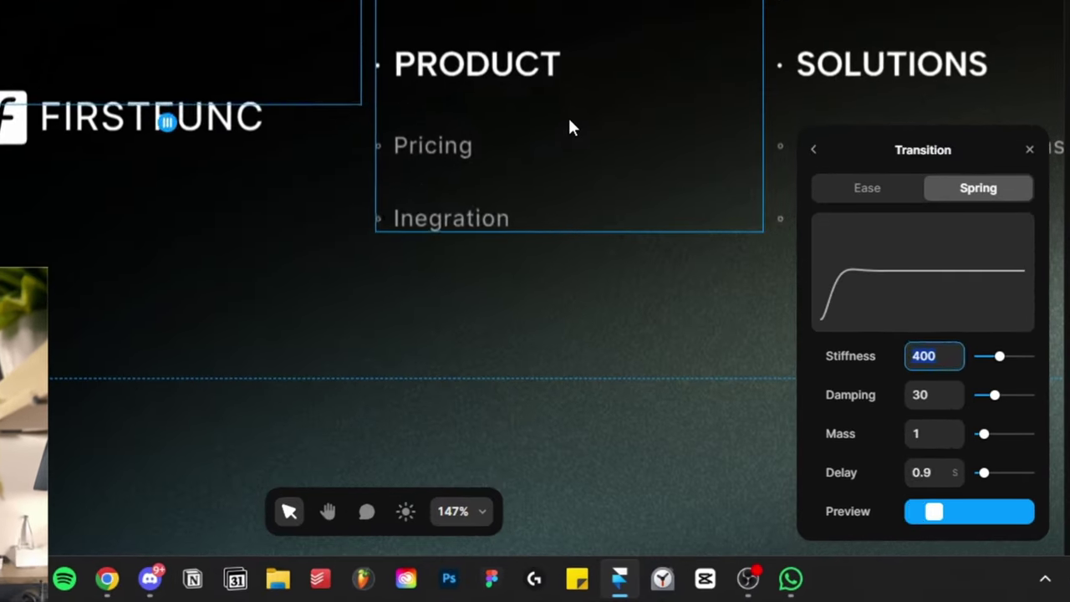
# Compare the appear transition delays of the PRODUCT, SOLUTIONS and RESOURCES footer columns and preview the staggered footer animation
pyautogui.click(641, 327)
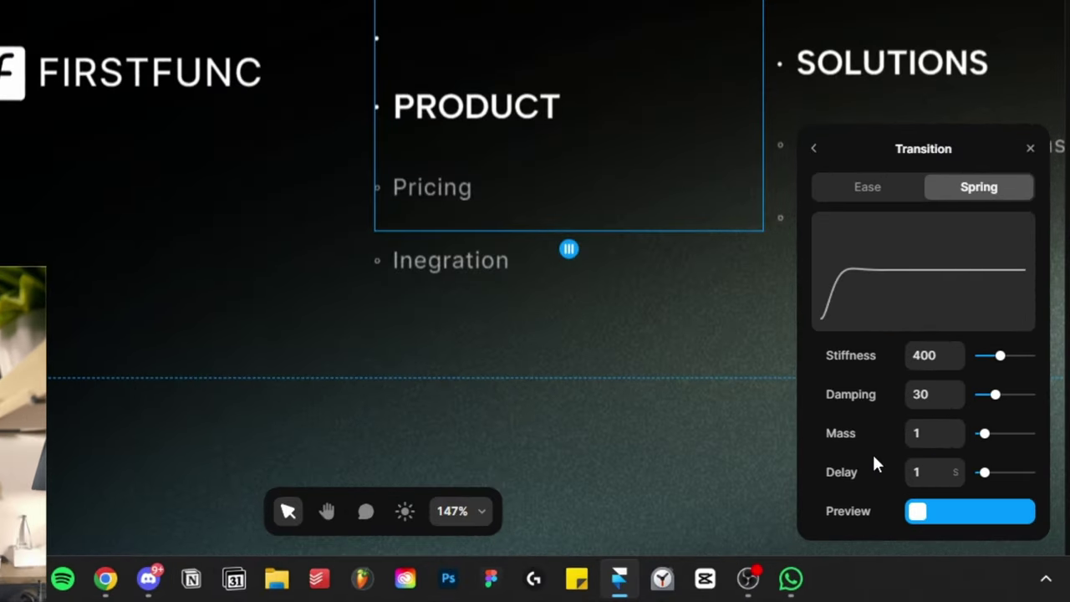
pyautogui.scroll(-3, 411, 153)
pyautogui.click(524, 97)
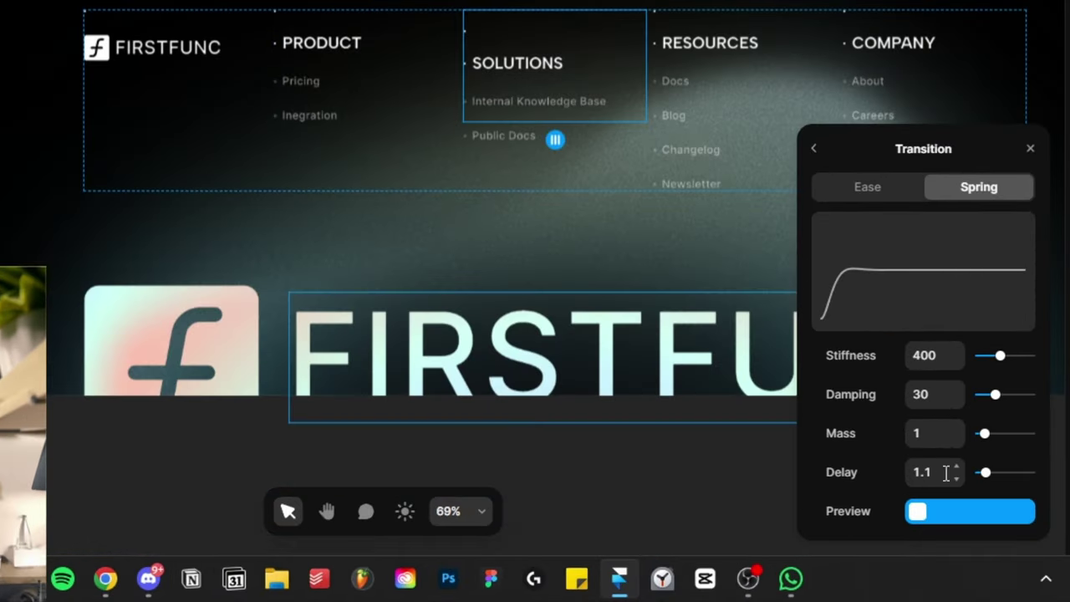
pyautogui.click(706, 89)
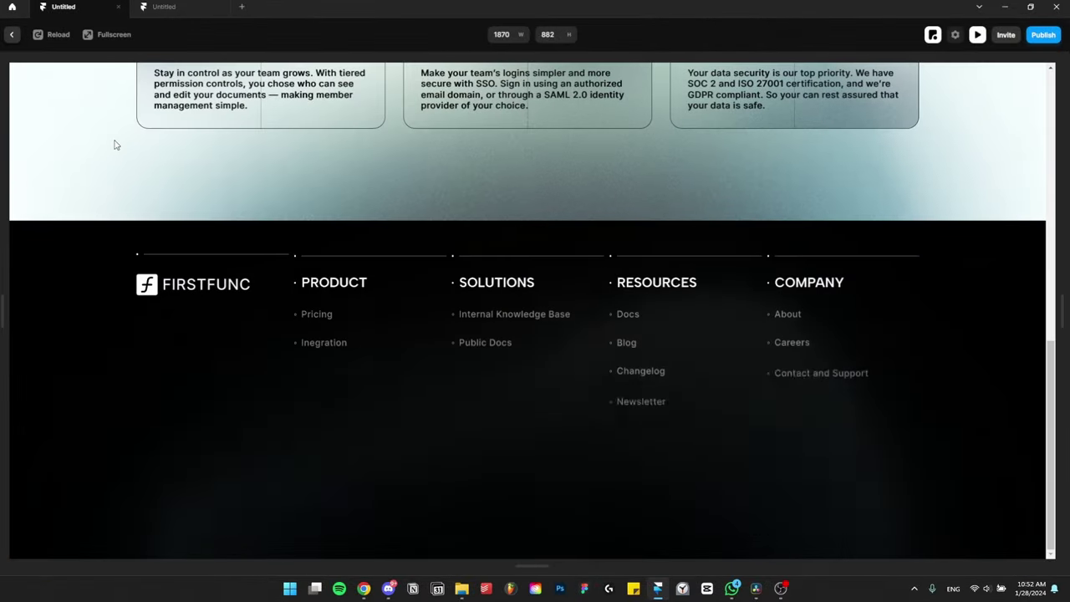
pyautogui.scroll(1, 106, 124)
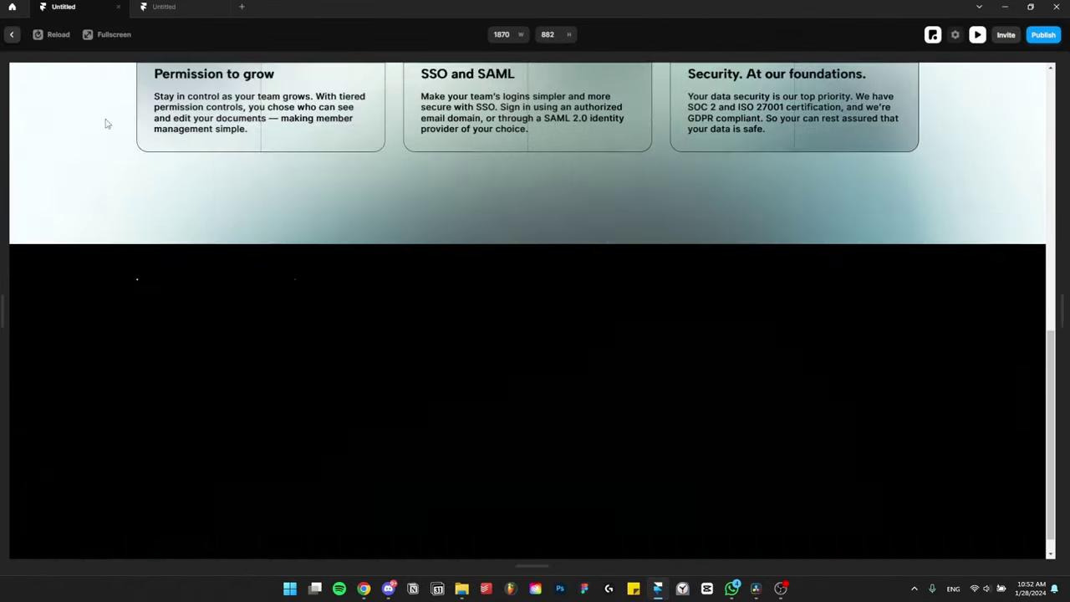
pyautogui.scroll(-1, 106, 123)
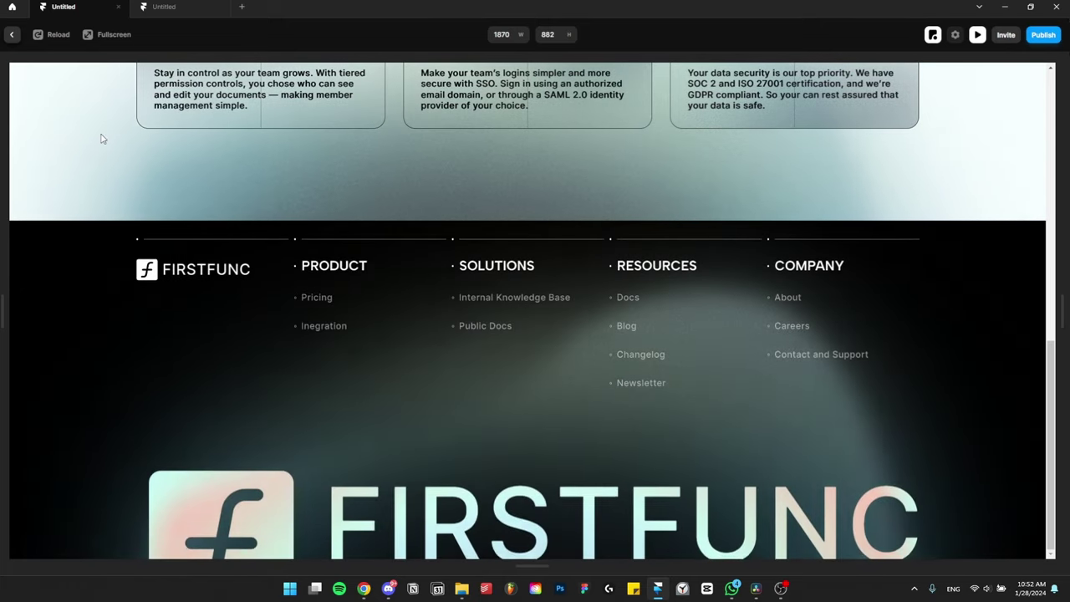